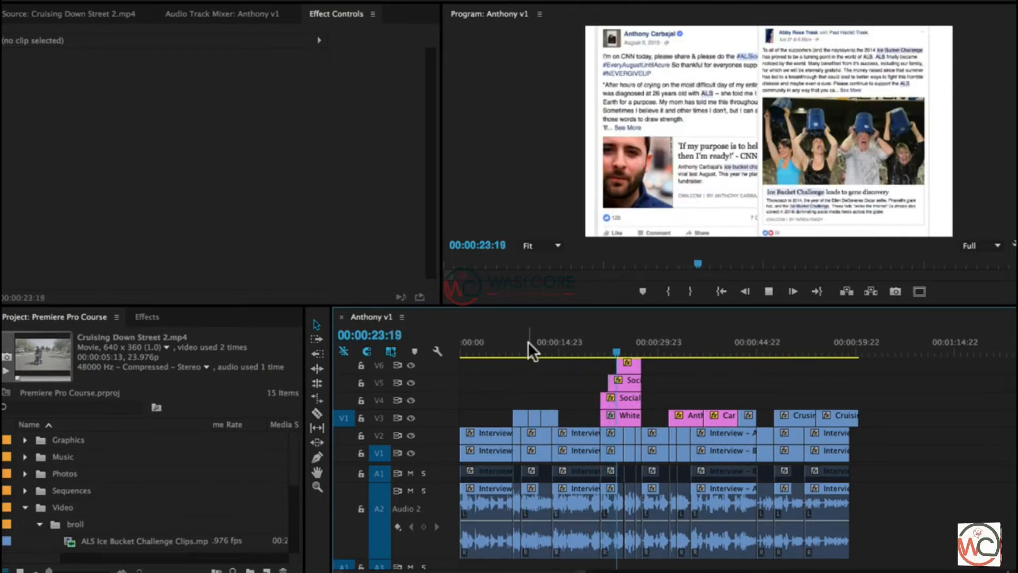
Step: Bring up the effects library, give it more height, and expand the 3D Motion group of the Video Transitions
click(511, 348)
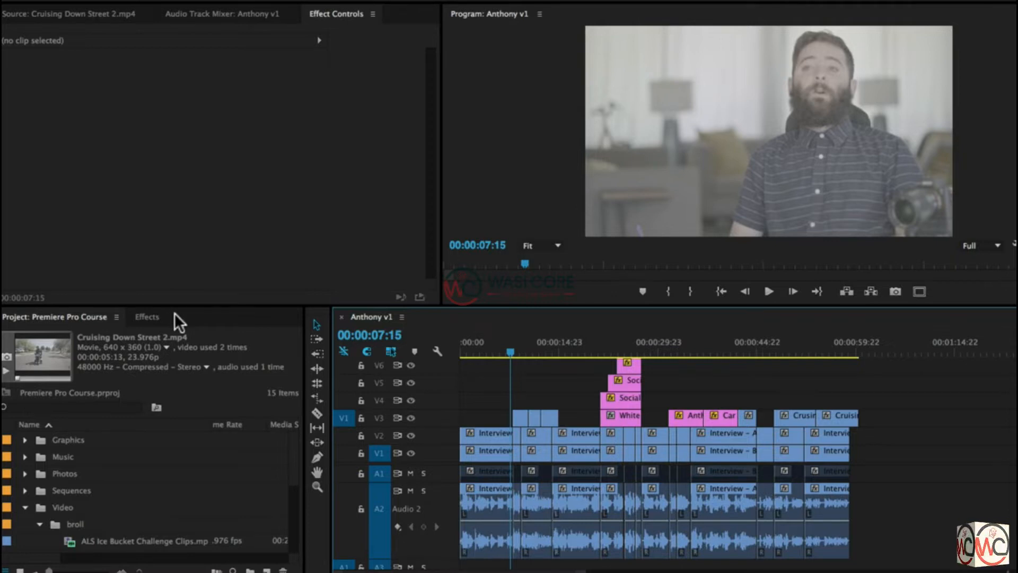
click(149, 317)
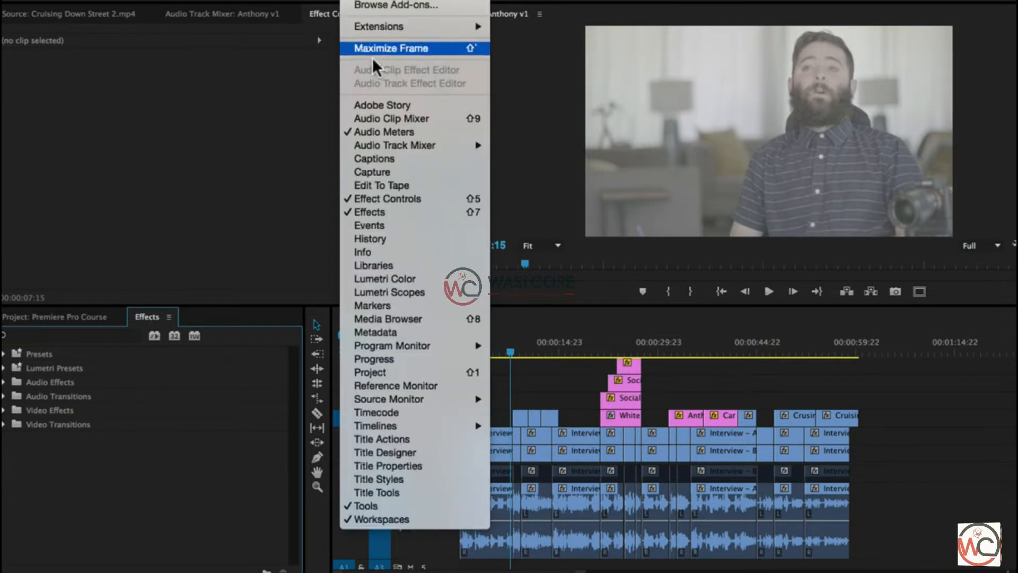
click(195, 321)
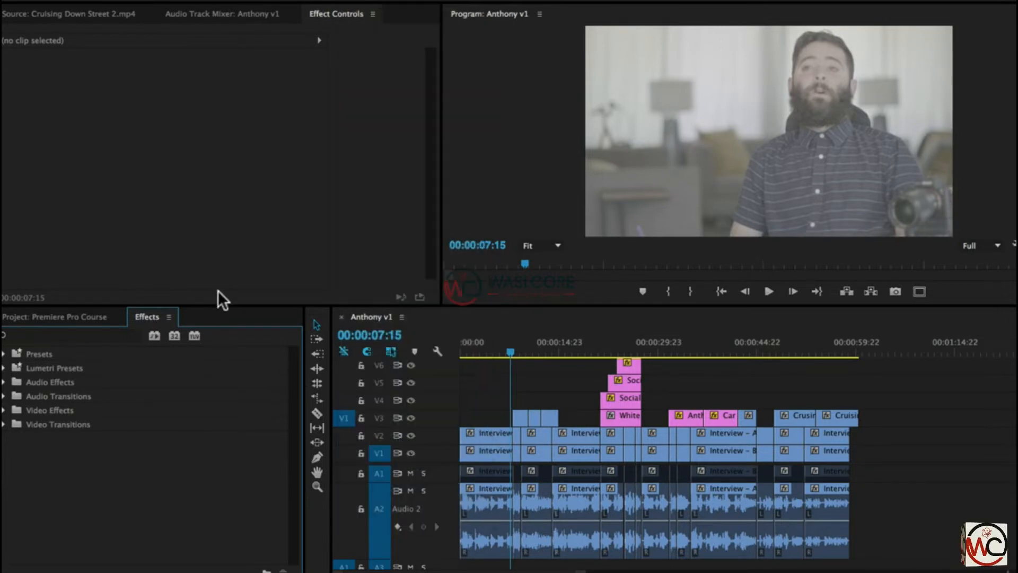
drag(225, 307, 227, 273)
click(47, 294)
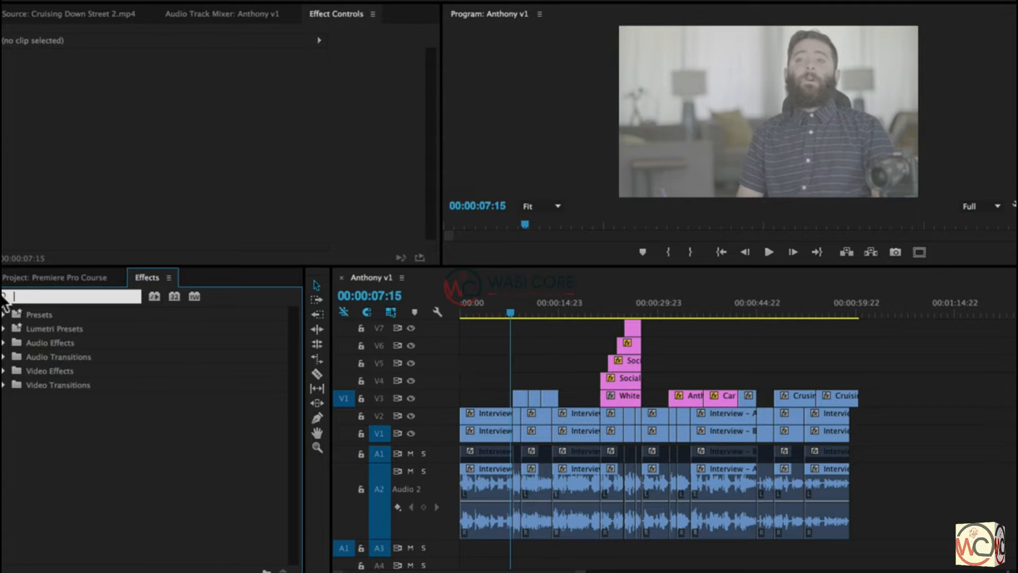
click(100, 452)
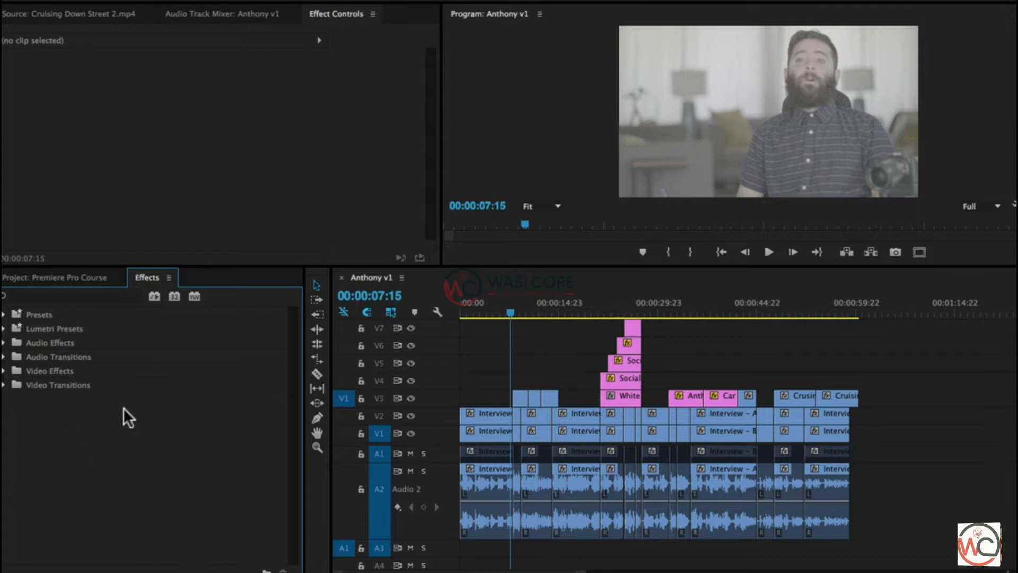
click(3, 383)
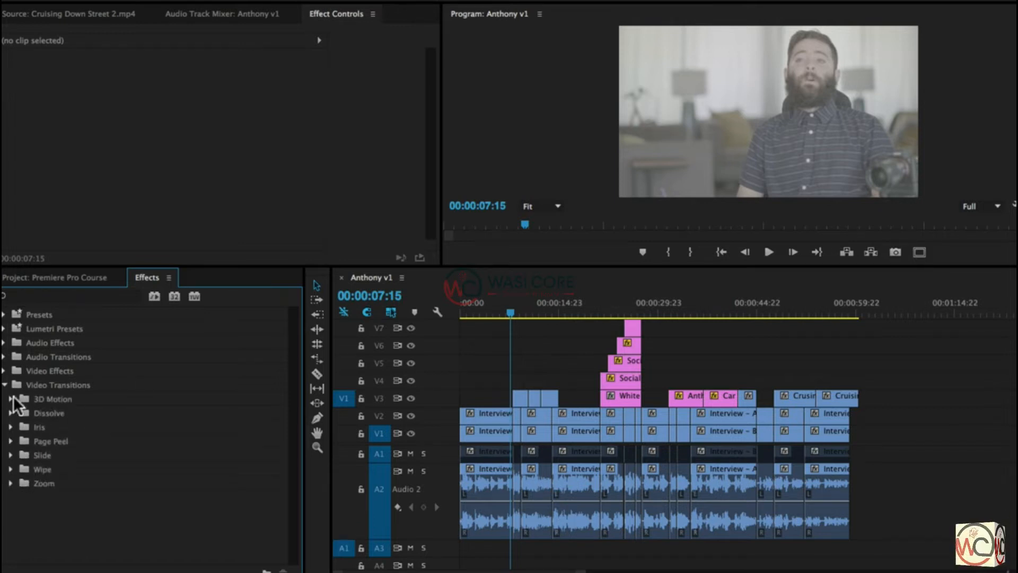
click(11, 398)
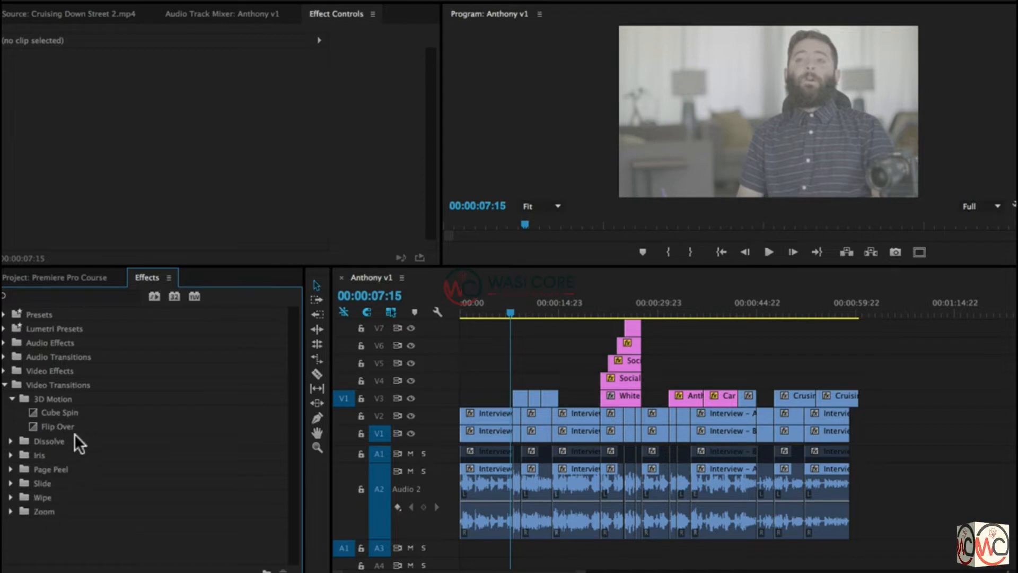
Step: Play the cut between Crusing Down Street.mp4 and Cruising Down Street 2.mp4 on track V3
click(555, 348)
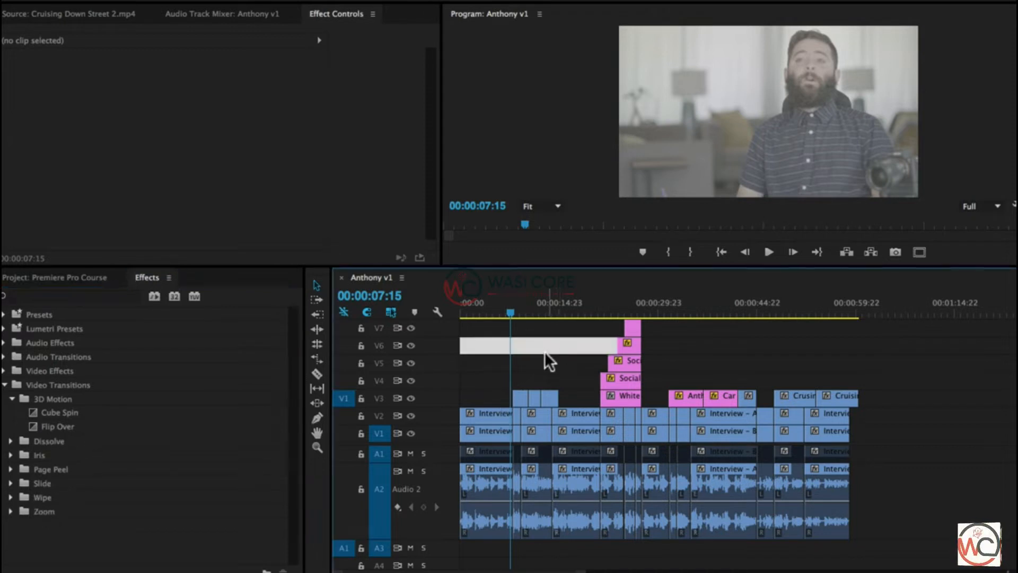
click(811, 311)
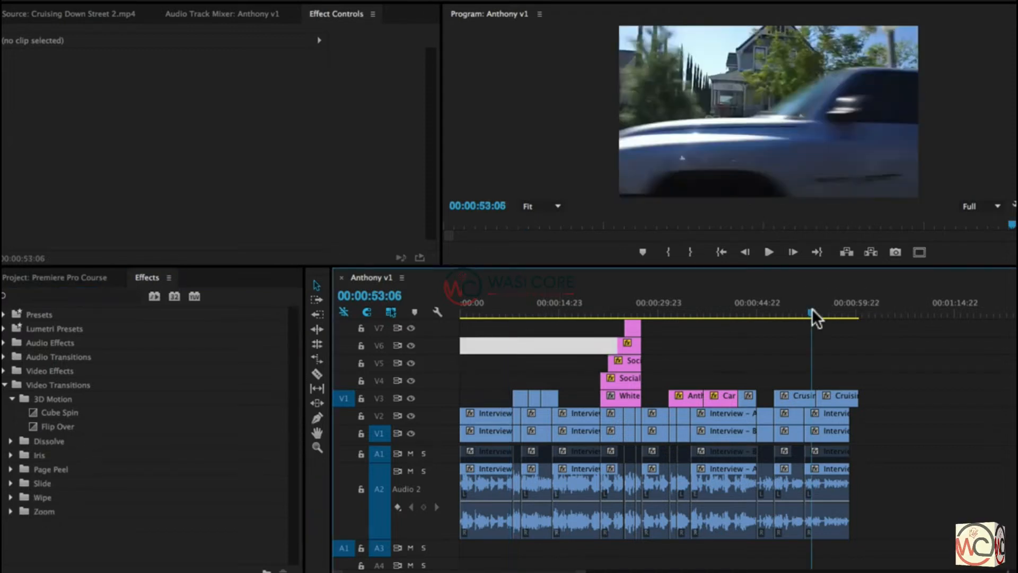
key(=)
drag(761, 304, 720, 313)
key(space)
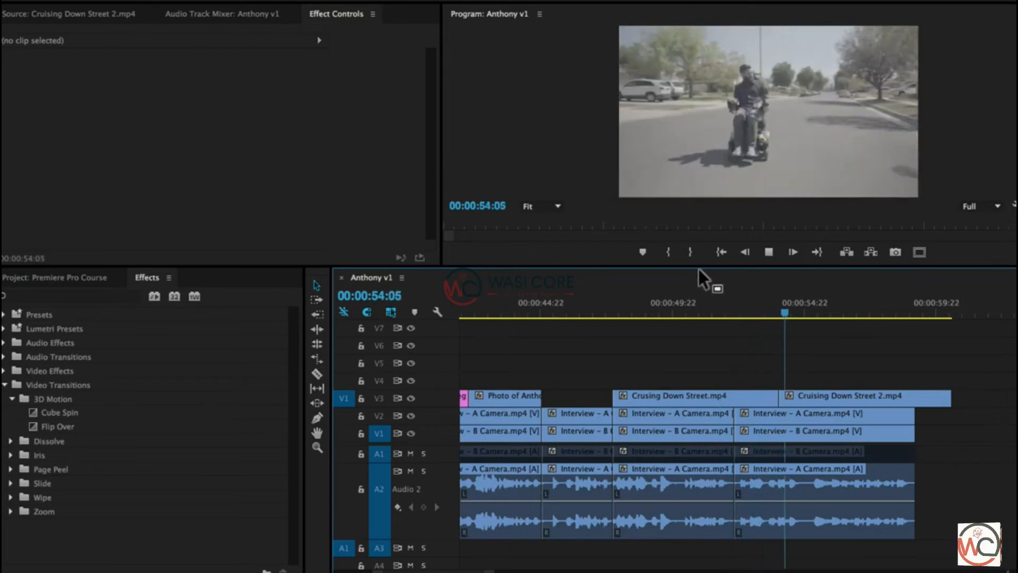
key(space)
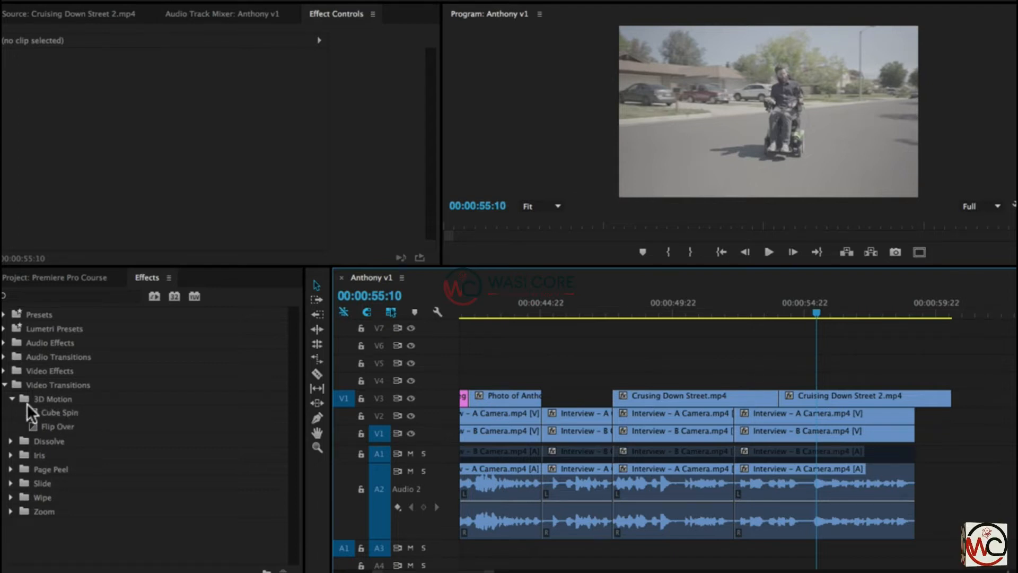
Step: Apply the Cube Spin transition at the cut between the two street clips on V3 and preview it
click(62, 412)
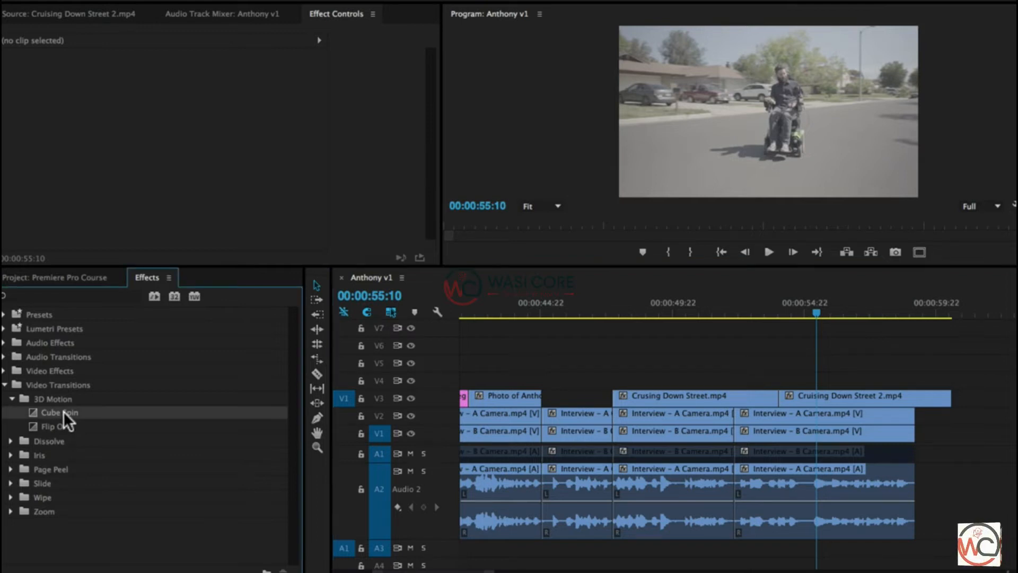
drag(49, 413, 777, 395)
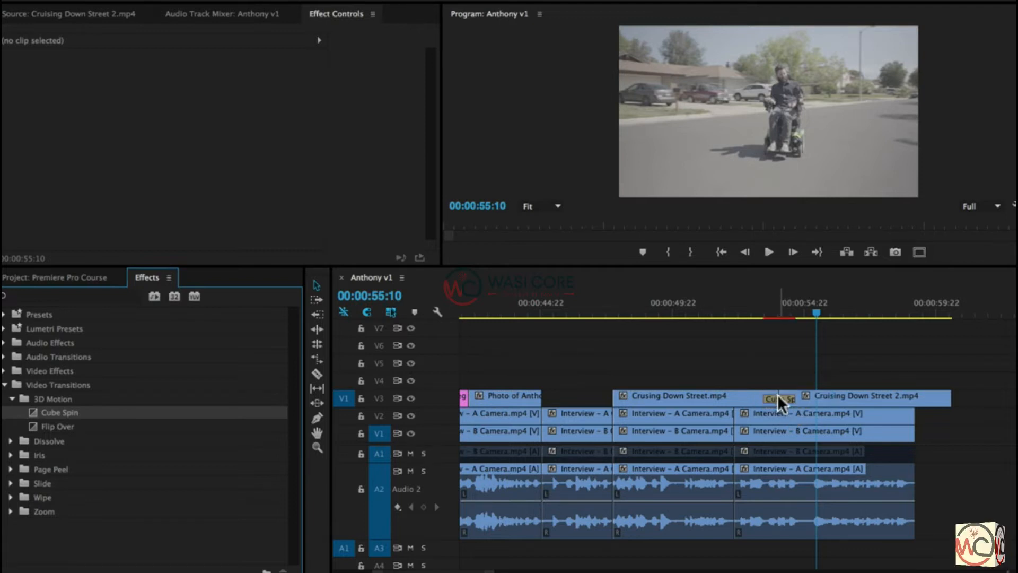
click(758, 307)
key(space)
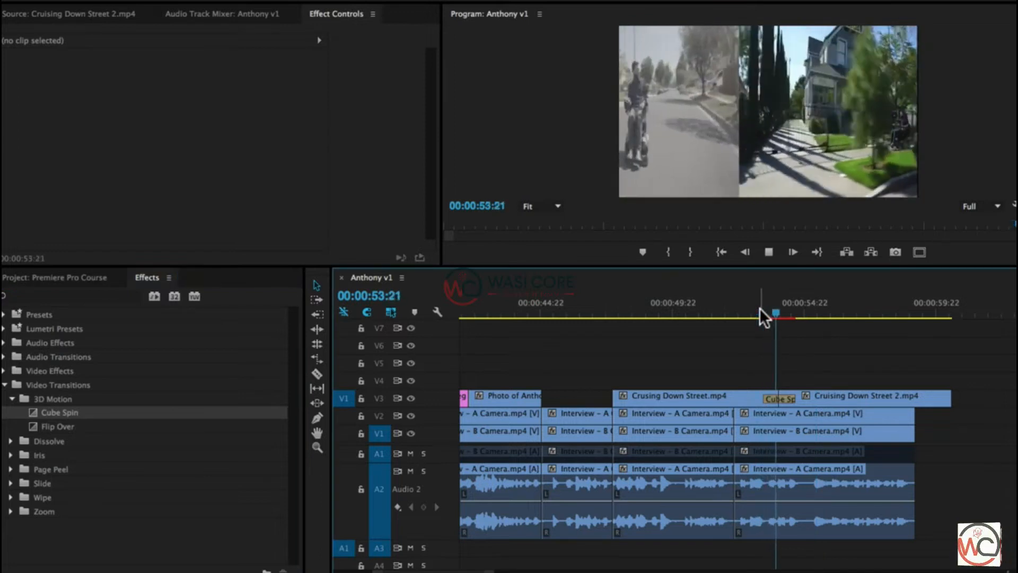
drag(759, 308, 784, 314)
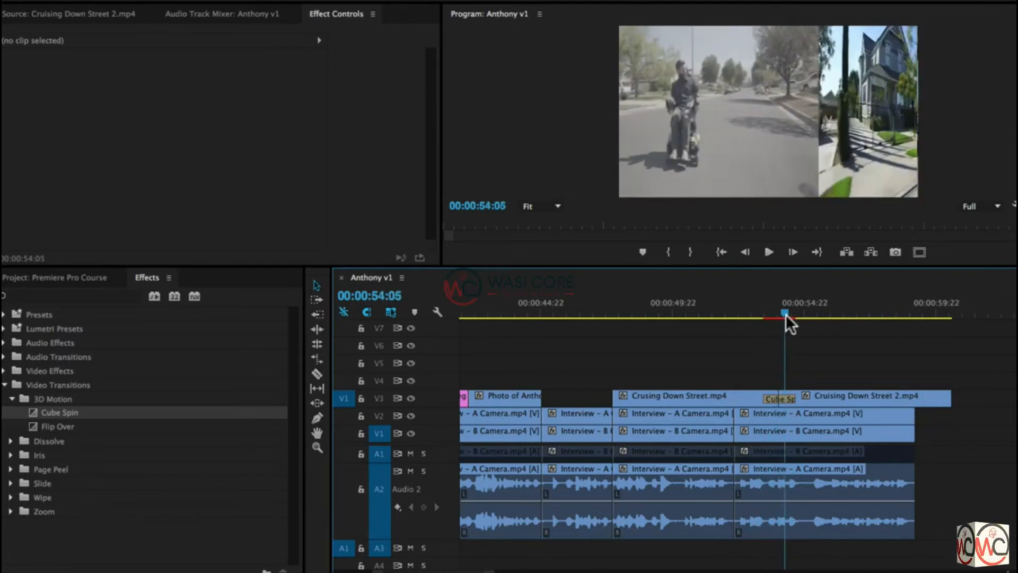
Step: Lengthen the Cube Spin transition to 00:00:01:18, centred on the cut, and play it back
key(=)
key(=)
drag(705, 313, 748, 327)
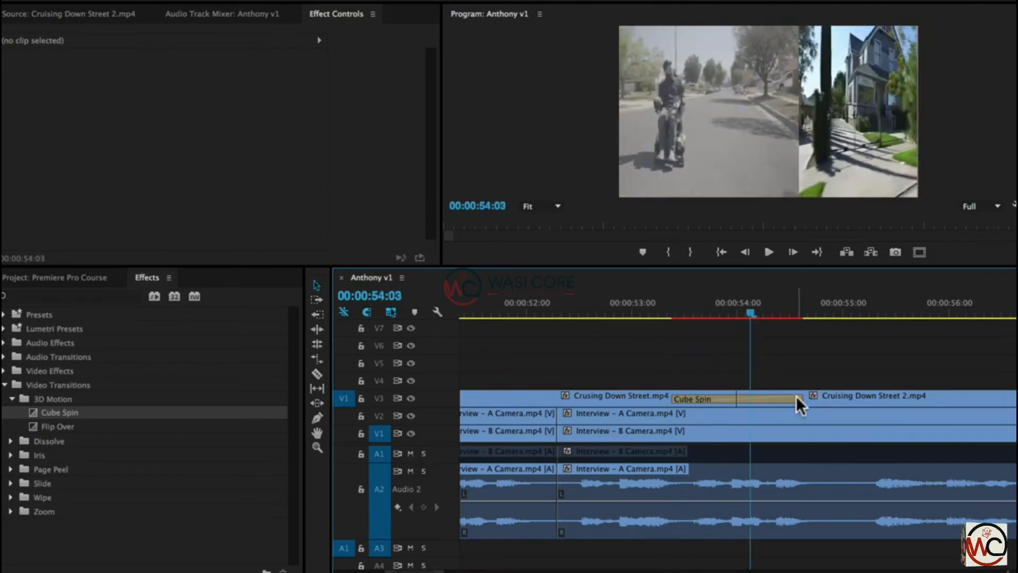
drag(672, 397, 598, 406)
drag(645, 313, 626, 313)
key(space)
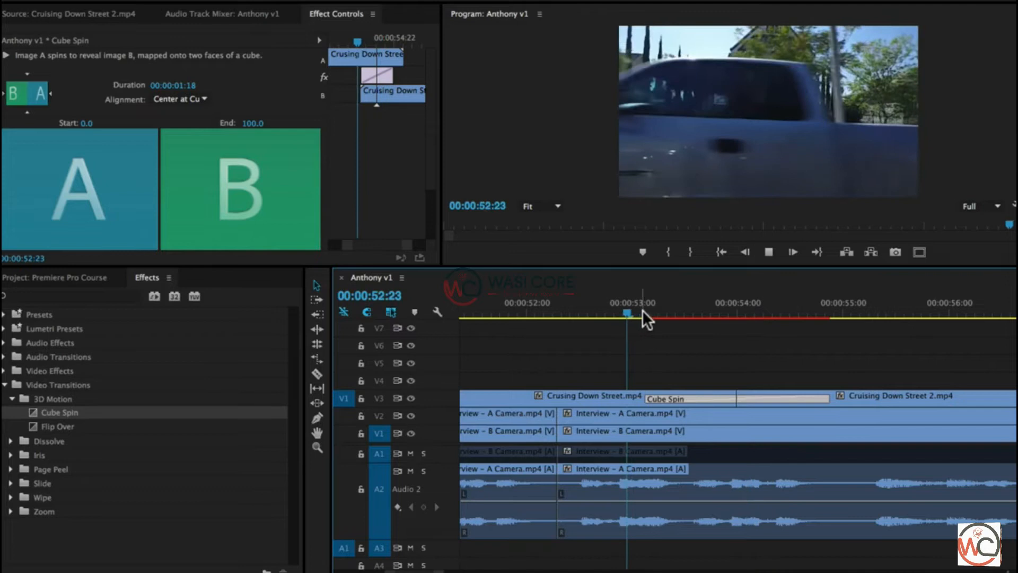
Step: Preview the Cube Spin transition at a duration of 00:00:00:08, and extend it to 00:00:00:18
drag(809, 404, 755, 404)
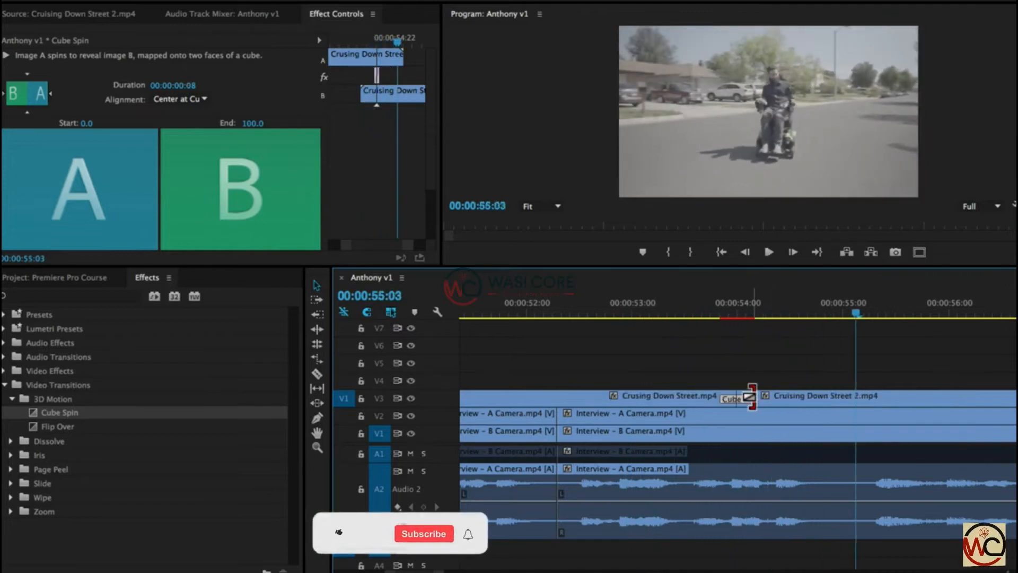
click(673, 304)
key(space)
key(space)
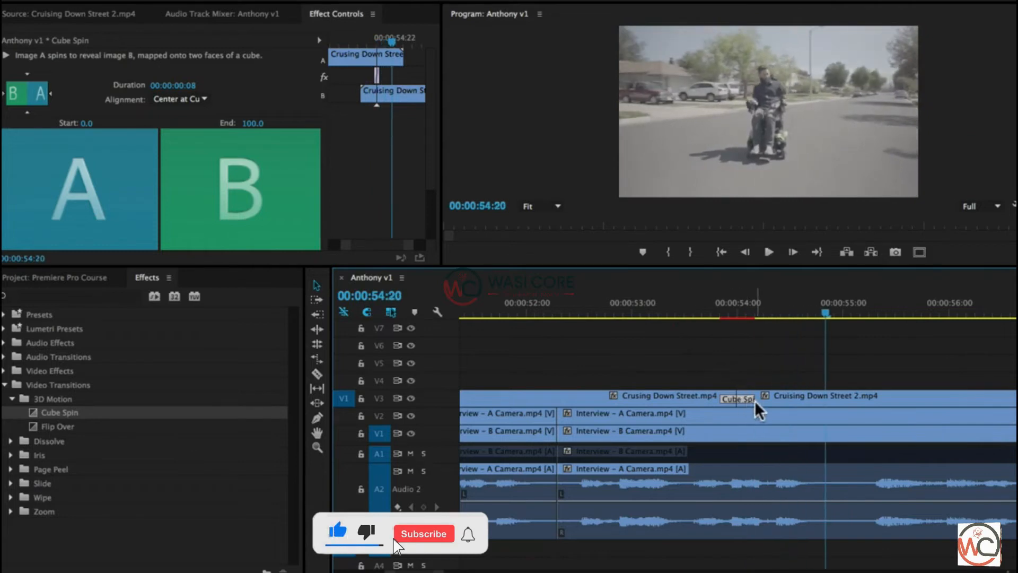
drag(754, 399, 769, 398)
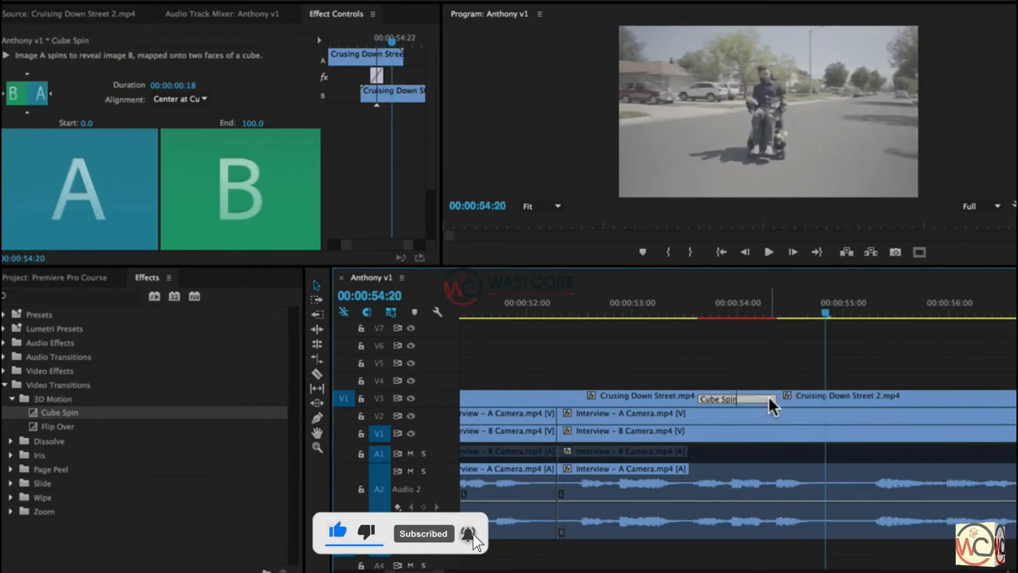
Step: Shift the Cube Spin transition so it ends at the cut, and play it back
drag(717, 396, 660, 397)
drag(651, 303, 638, 305)
key(space)
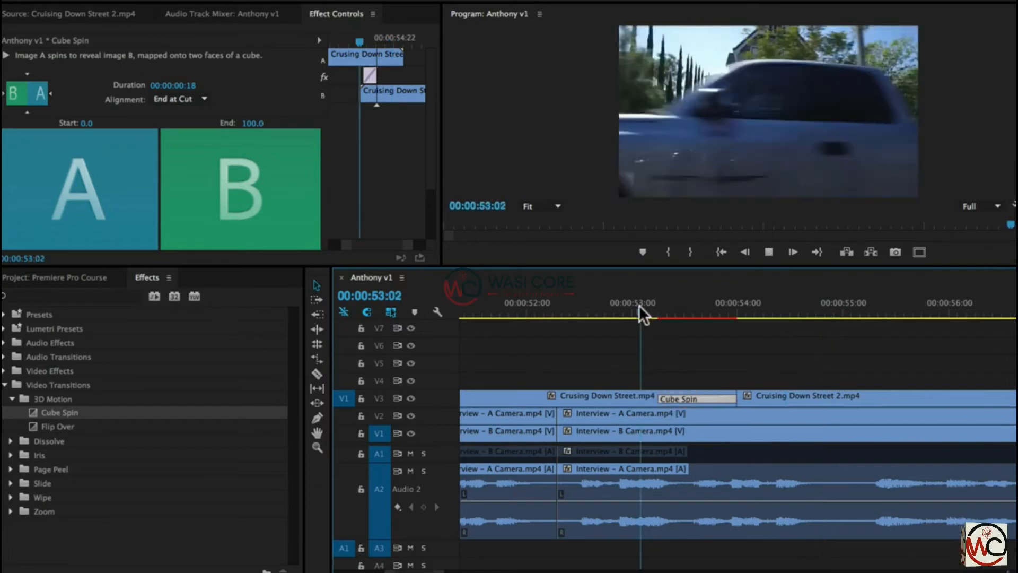
key(space)
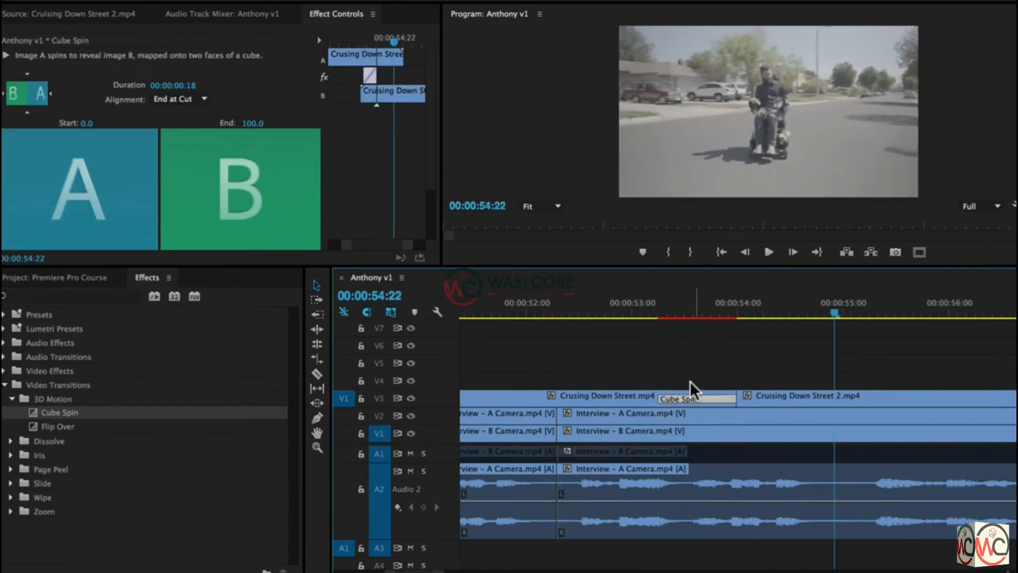
Step: Shift the Cube Spin transition so it starts at the cut, and play it back
drag(672, 396, 791, 396)
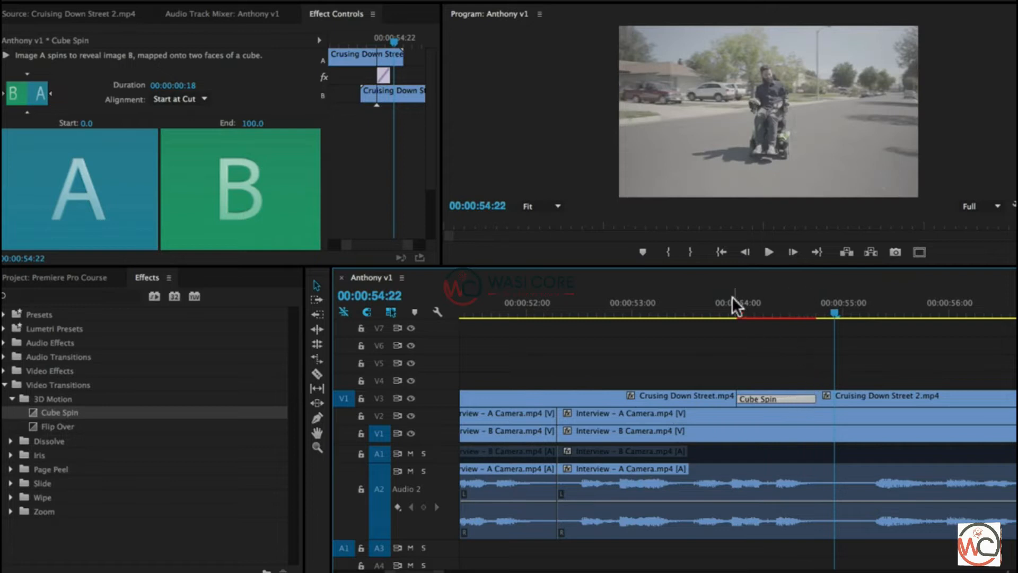
click(655, 305)
key(space)
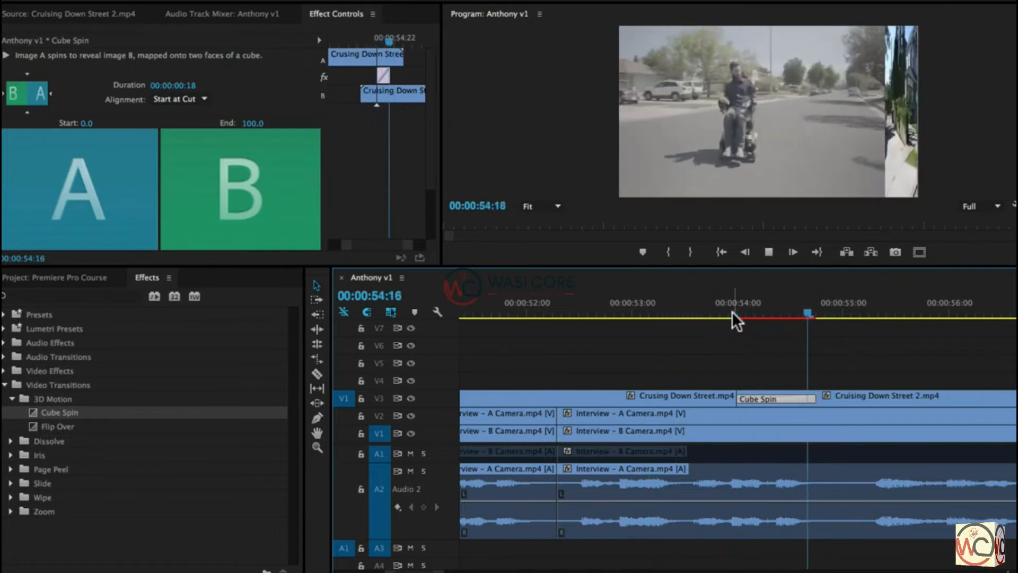
key(space)
Step: Remove the Cube Spin transition from the cut between the two street clips
drag(766, 396, 727, 399)
key(ctrl+shift+a)
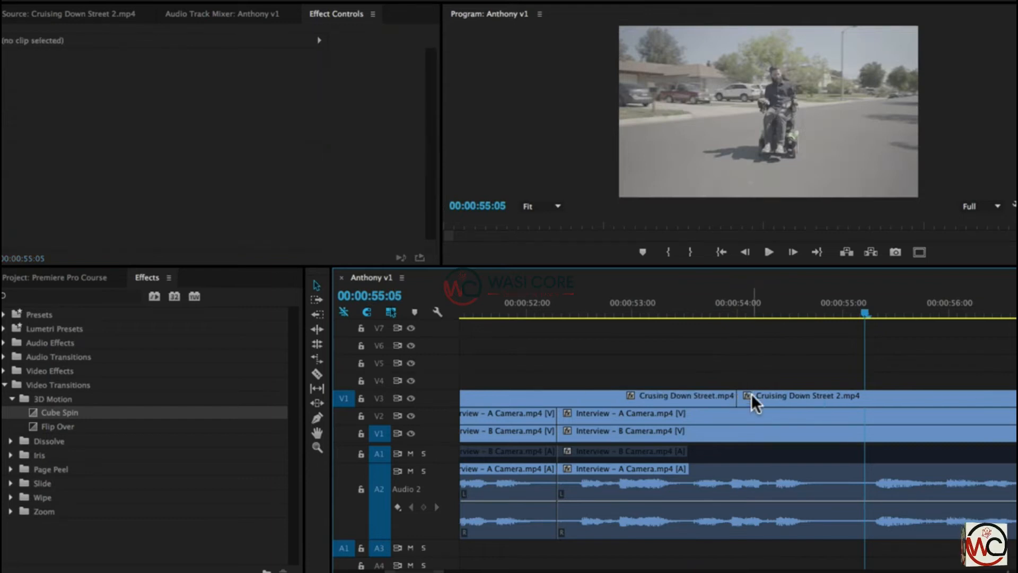
Step: Duplicate the two street clips together on V3, placing the copies about 16 seconds later, past the end of the edit
key(minus)
key(minus)
key(minus)
key(minus)
scroll(830, 368, down, 3)
drag(544, 375, 596, 390)
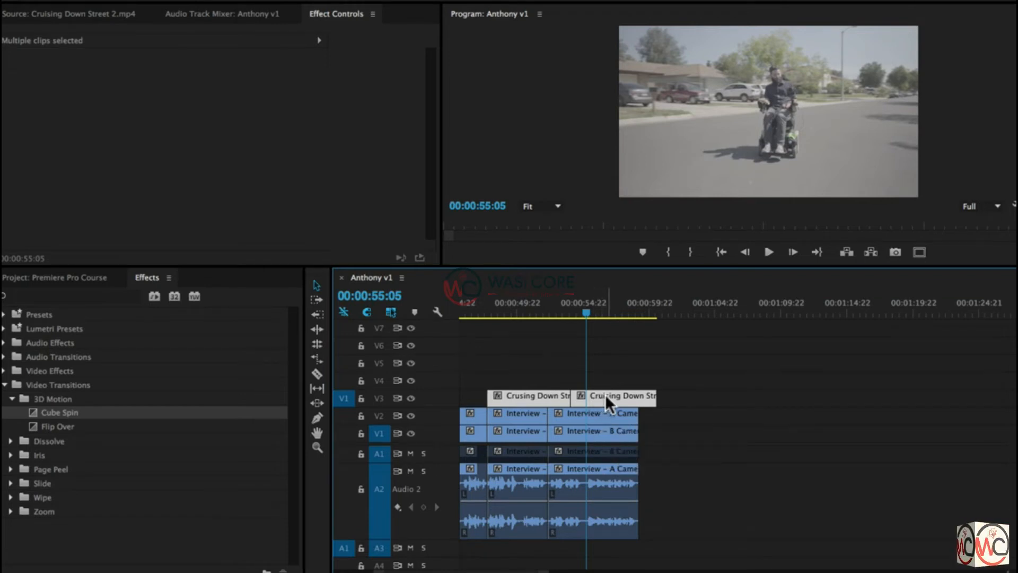
drag(606, 395, 822, 403)
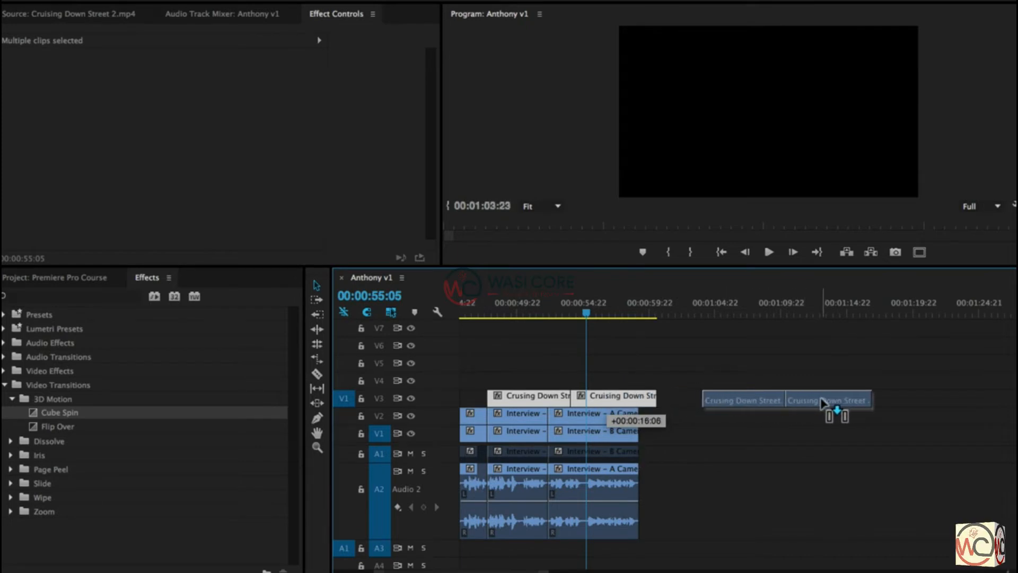
drag(822, 404, 821, 399)
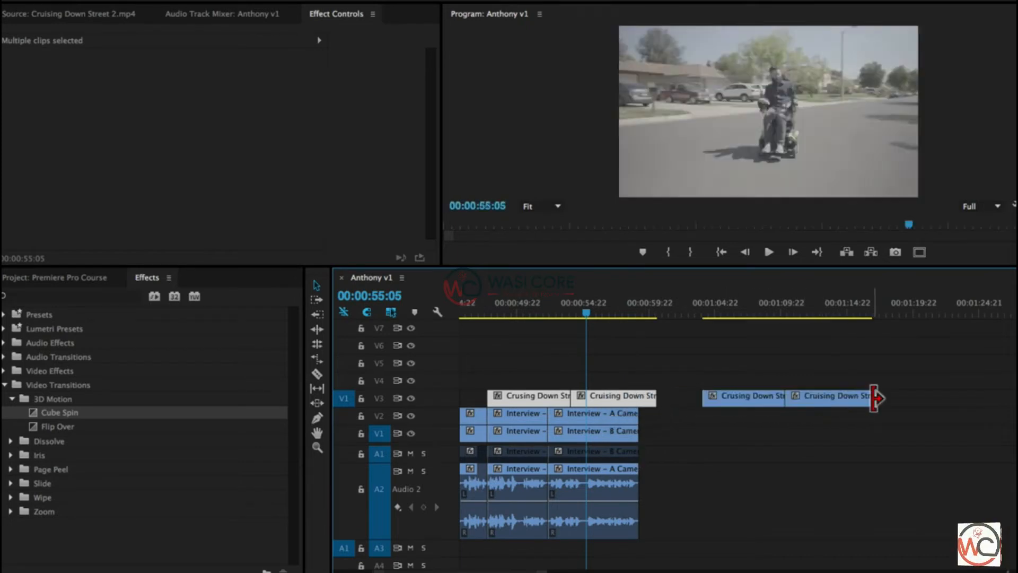
Step: Paste another copy of the two street clips at 00:01:18:06 and scrub through it
drag(716, 307, 793, 324)
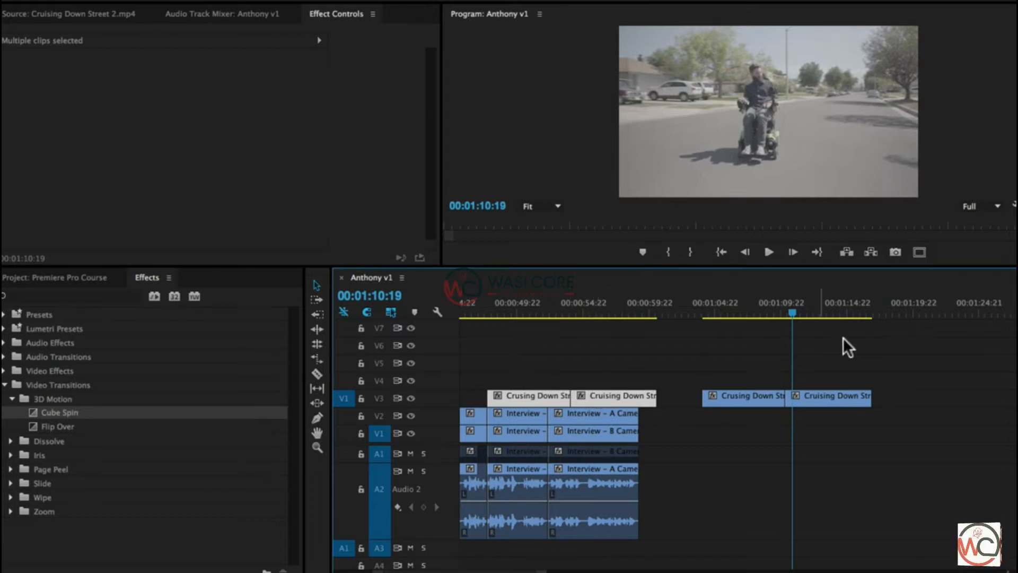
click(891, 300)
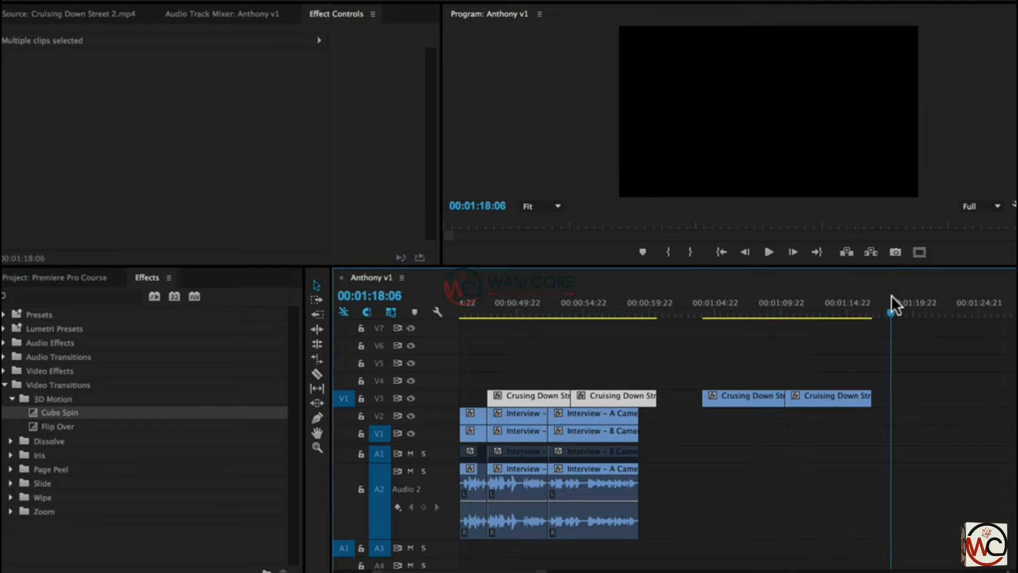
key(ctrl+v)
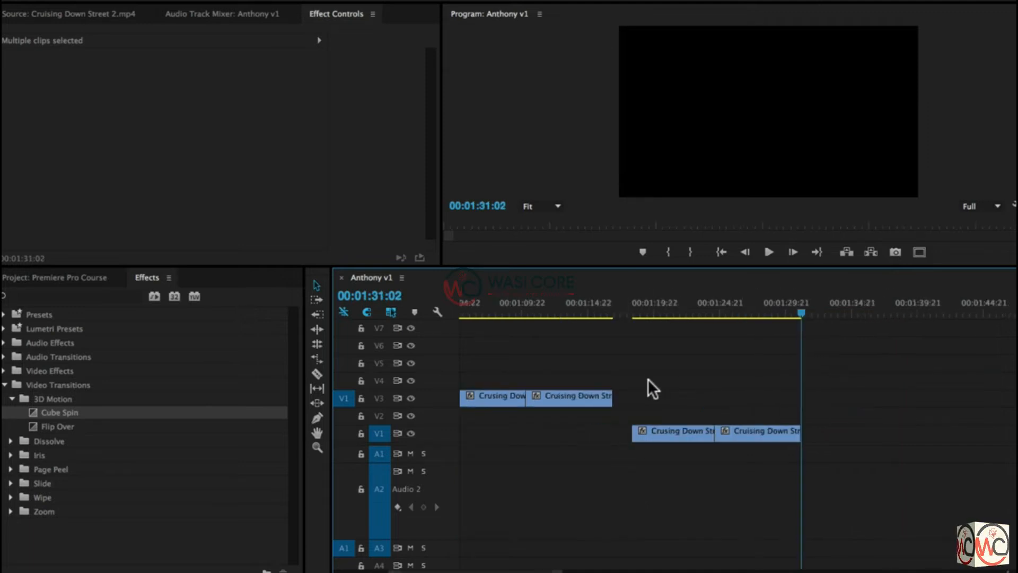
scroll(648, 379, up, 3)
drag(800, 312, 825, 313)
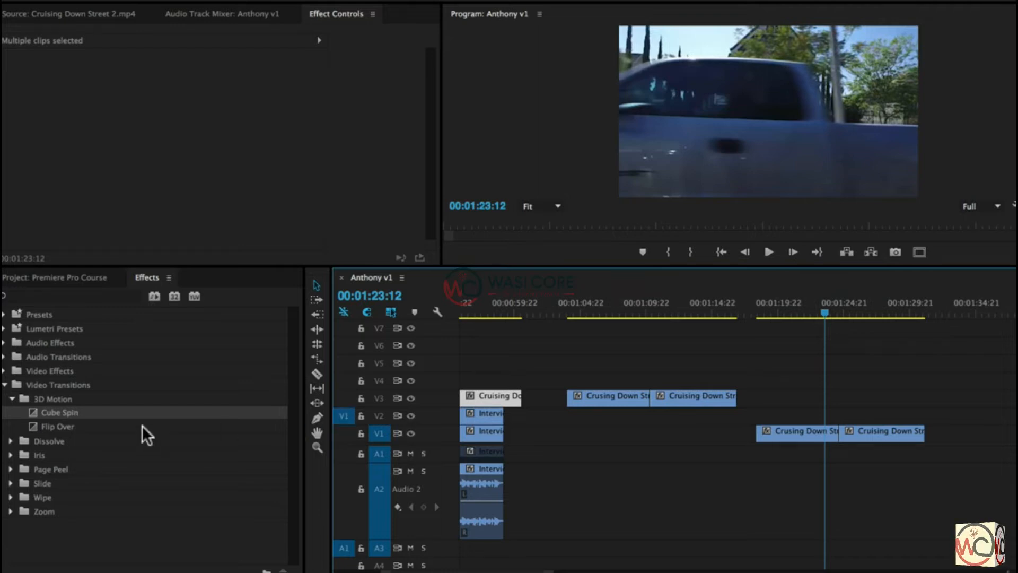
Step: Switch the track targeting so that video tracks V1 through V4 are all targeted
click(29, 13)
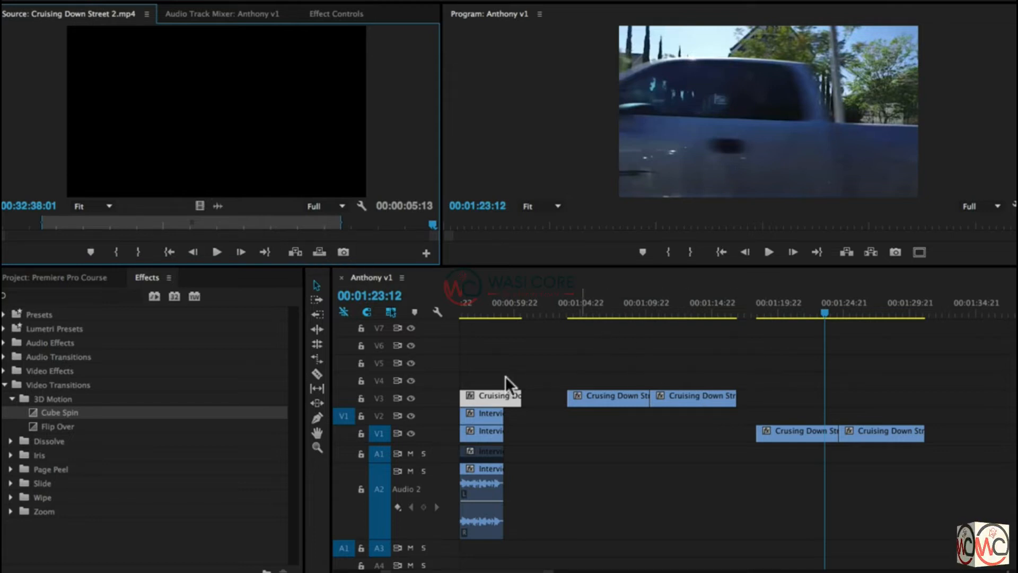
click(381, 415)
click(382, 396)
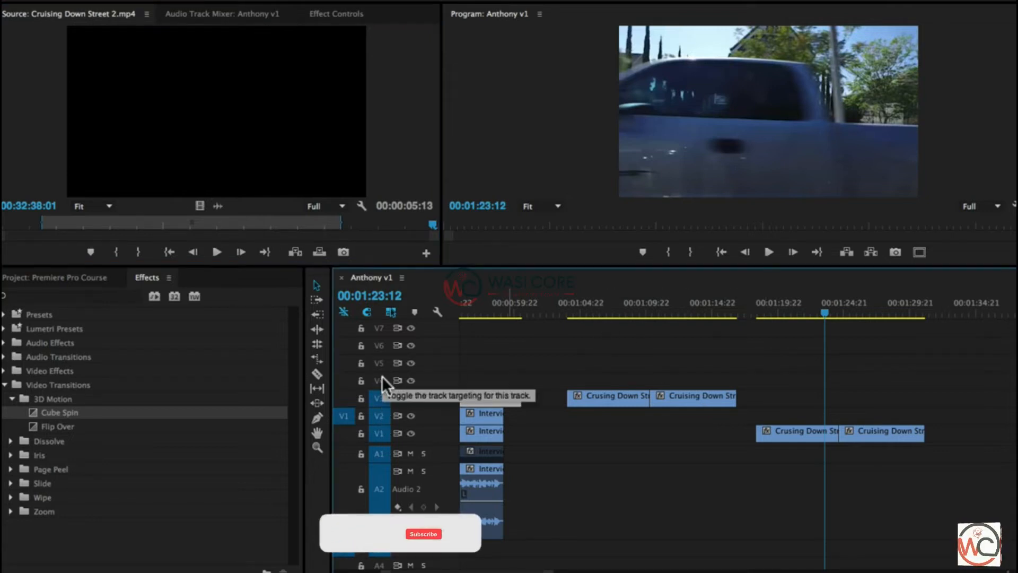
click(380, 397)
click(379, 416)
click(380, 380)
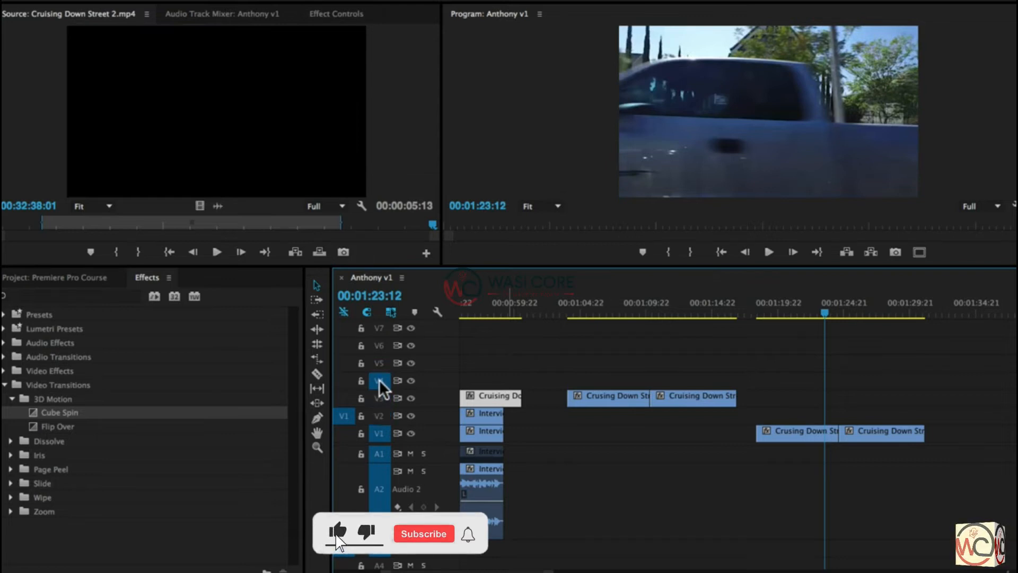
click(380, 395)
click(378, 414)
Step: Delete the two pasted street clips from V1 and make V2 the only targeted video track
drag(783, 416, 902, 454)
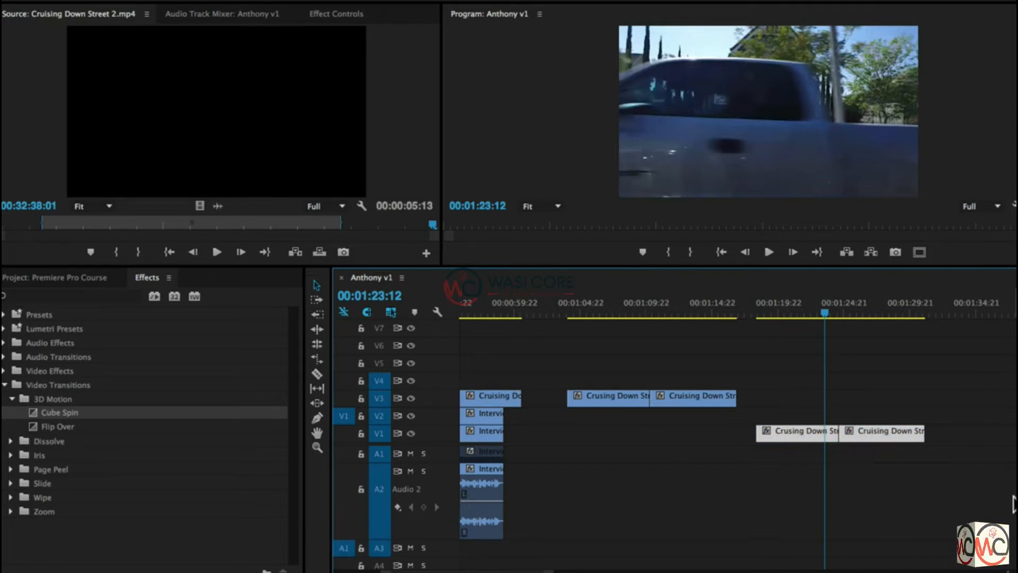
key(Delete)
drag(593, 379, 756, 431)
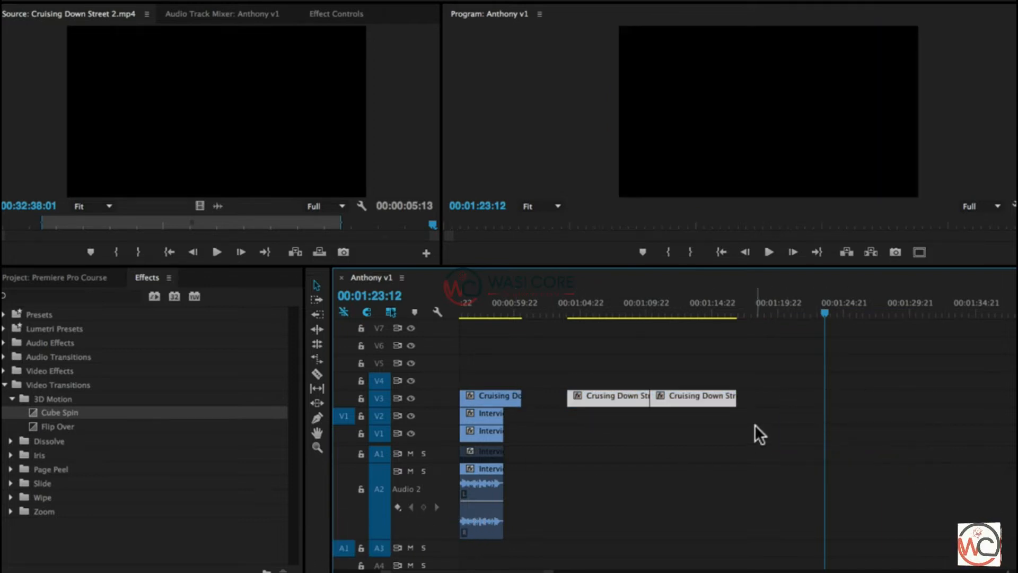
click(377, 431)
click(380, 417)
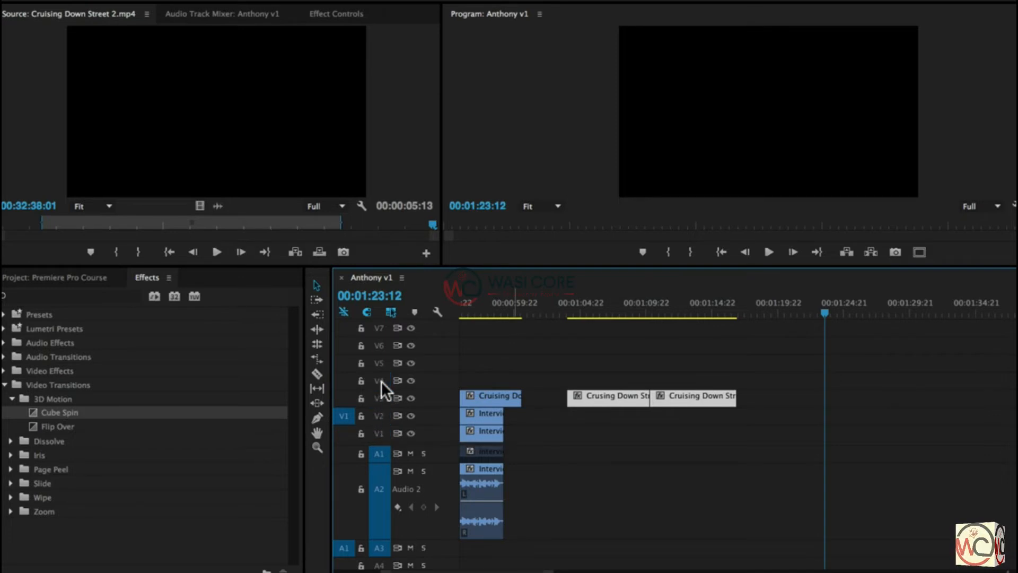
click(378, 414)
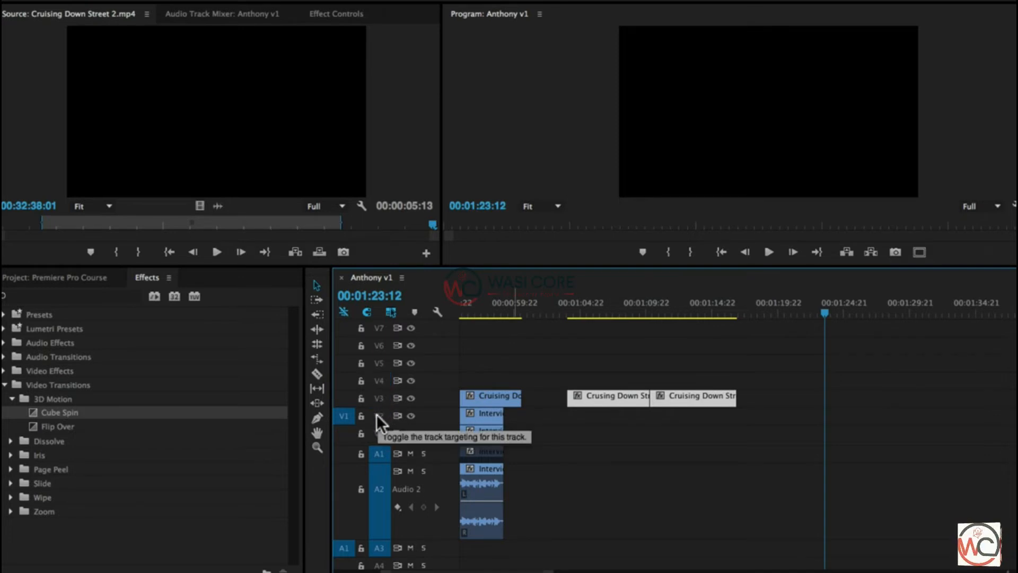
Step: Paste the two street clips onto V2 at about 00:01:21 and delete the pasted copies
click(792, 312)
key(ctrl+v)
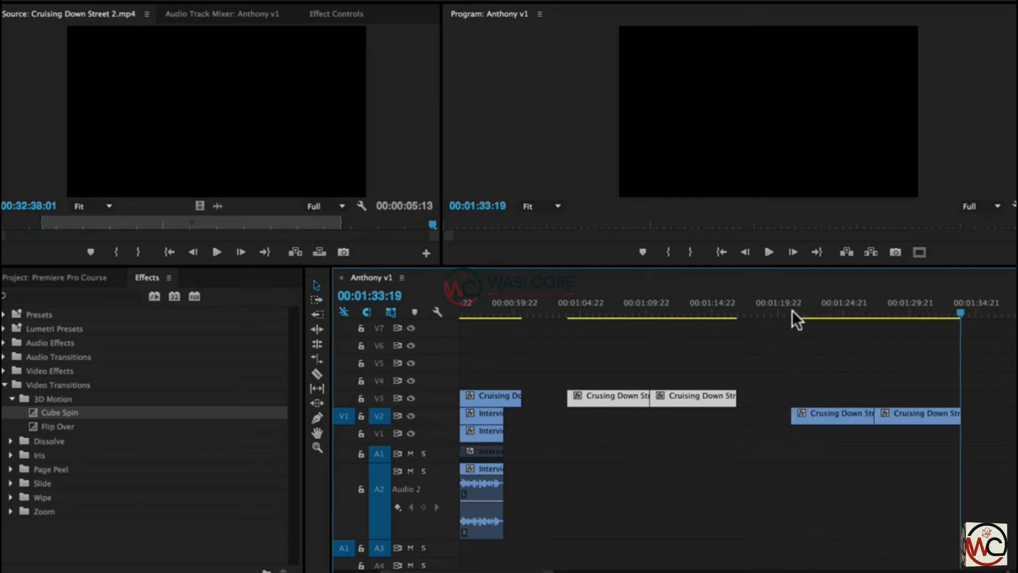
drag(772, 417, 991, 419)
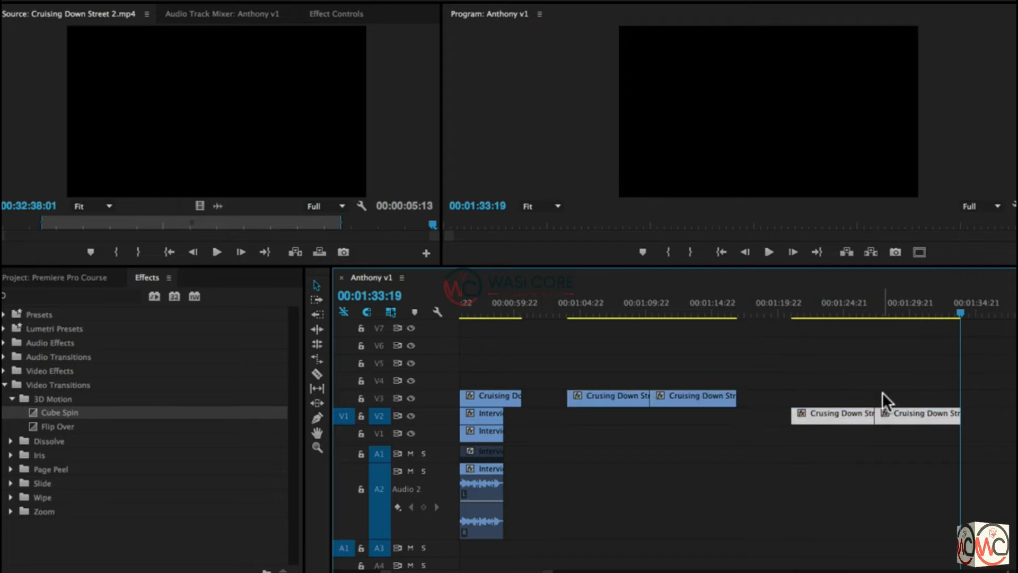
key(Delete)
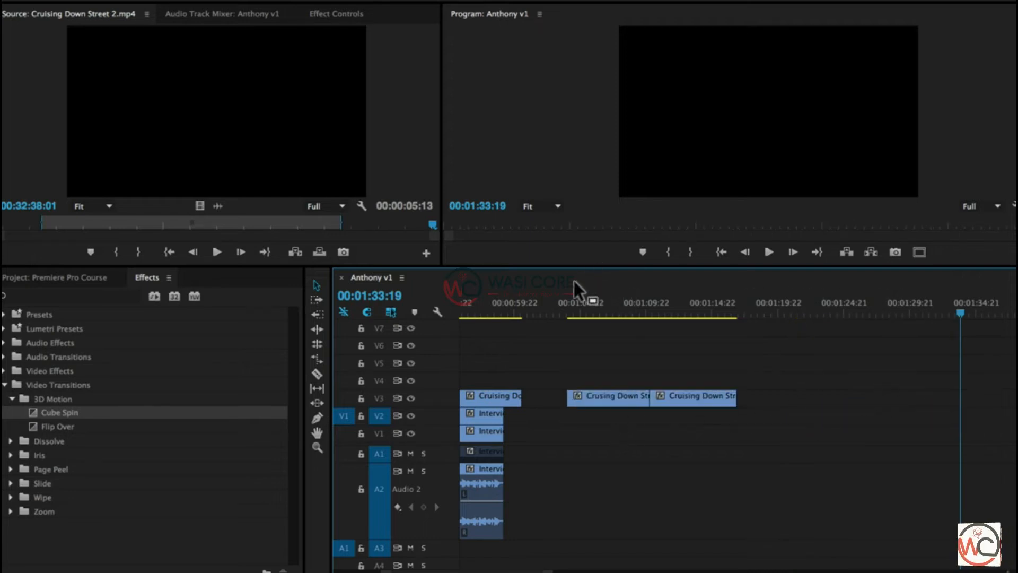
Step: Move Cruising Down Street 2.mp4 away from the preceding V3 clip and extend both clips' facing edges to the limits of their media
click(583, 305)
click(659, 305)
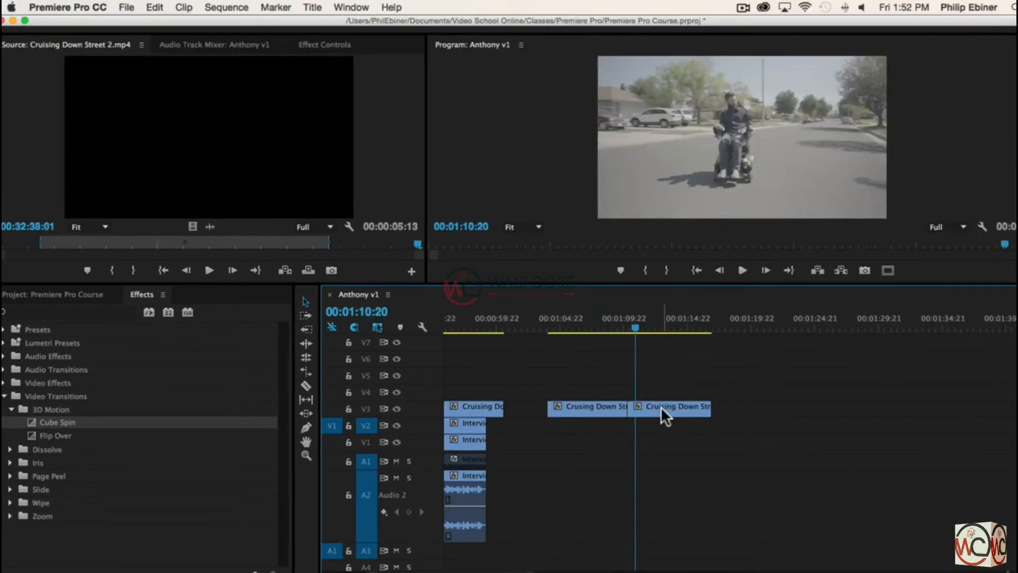
drag(661, 406, 753, 410)
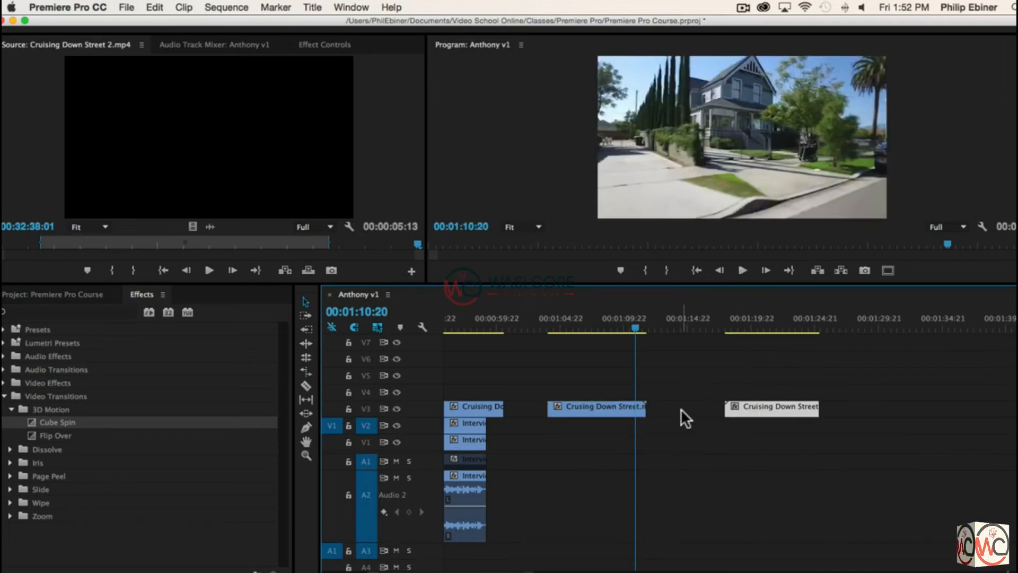
click(656, 406)
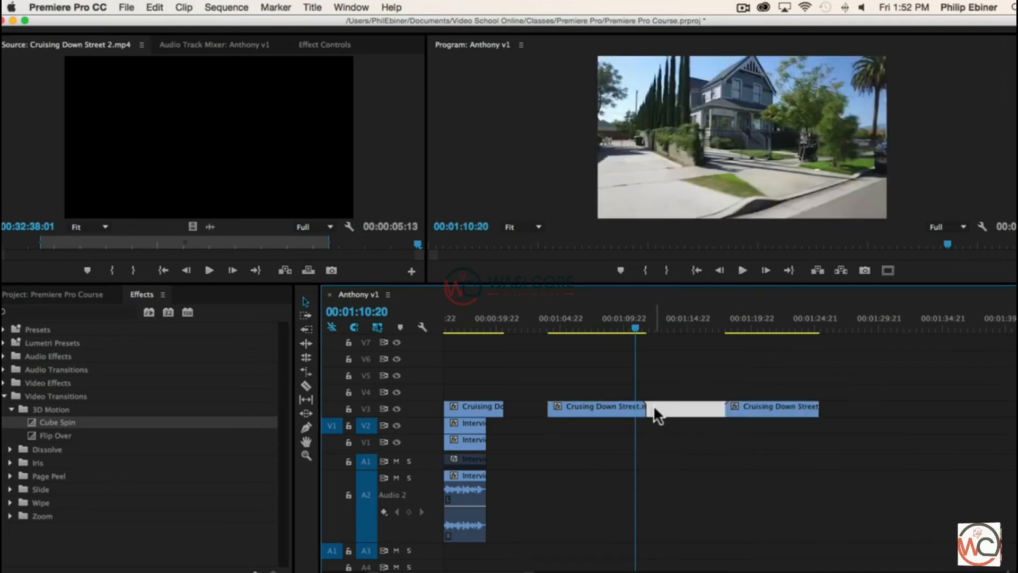
key(=)
click(662, 410)
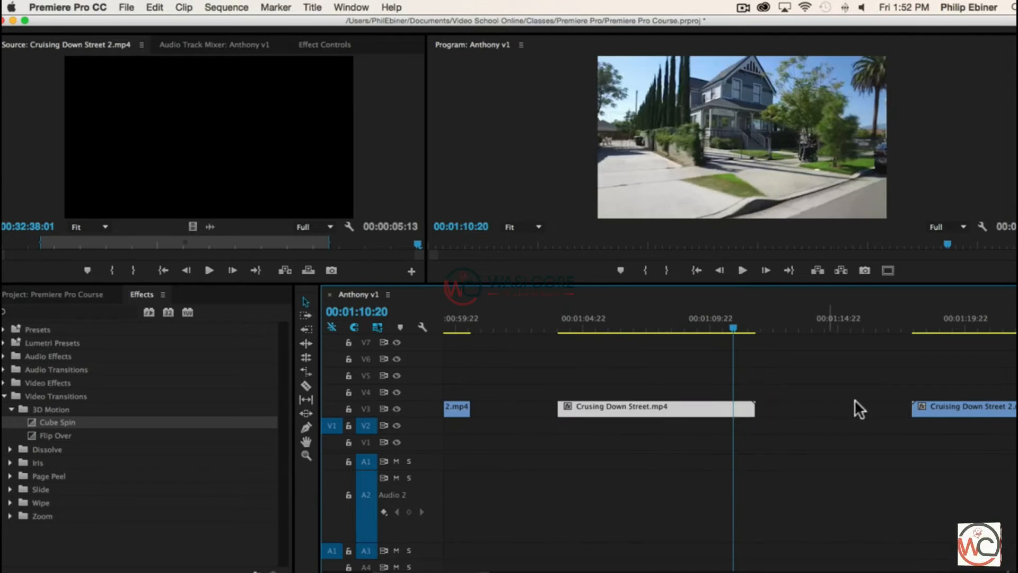
Step: Move Cruising Down Street 2.mp4 back against the end of the first street clip and play across the cut
drag(925, 406, 824, 403)
key(space)
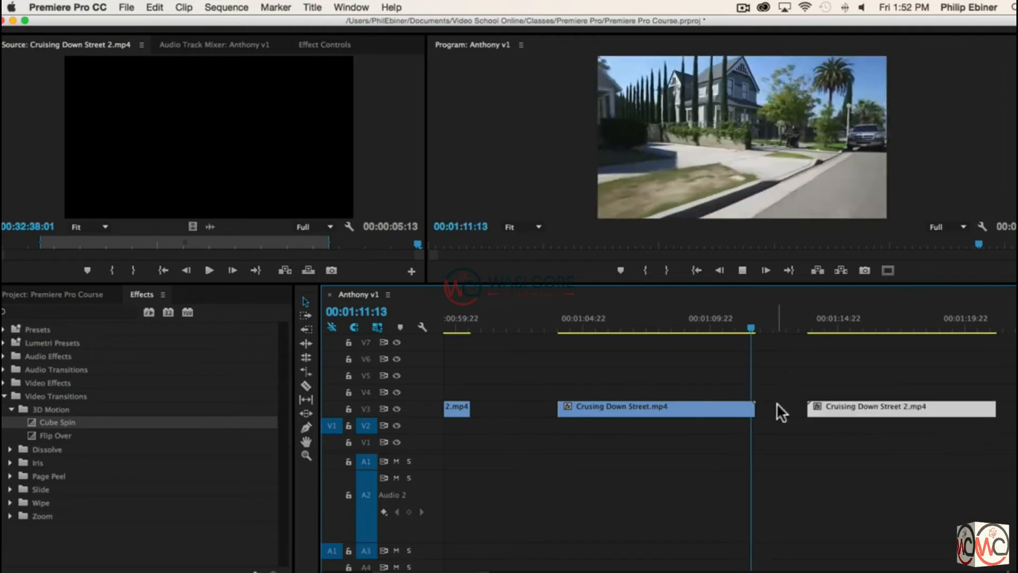
key(space)
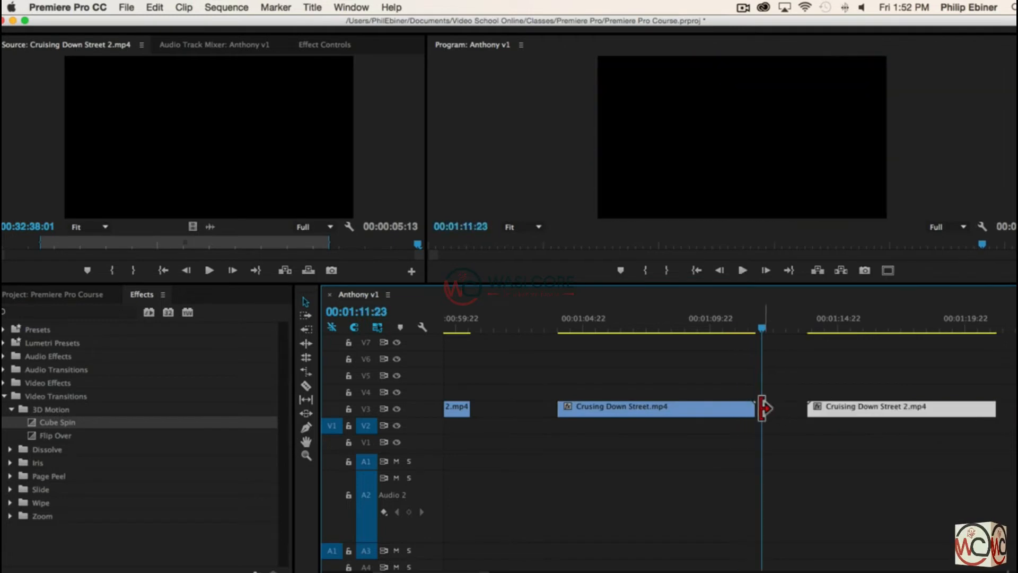
click(794, 403)
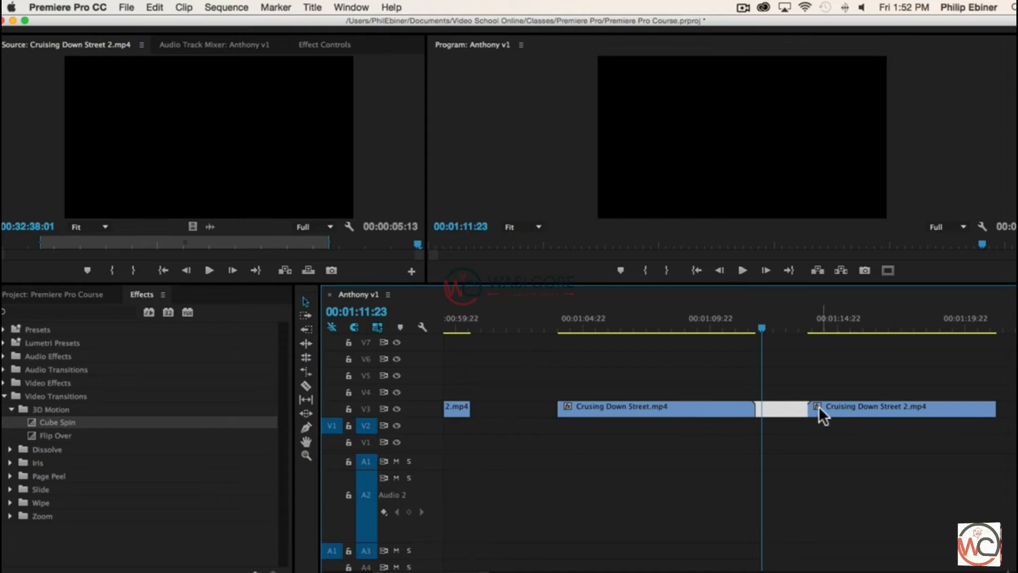
drag(819, 406, 781, 395)
click(696, 319)
key(space)
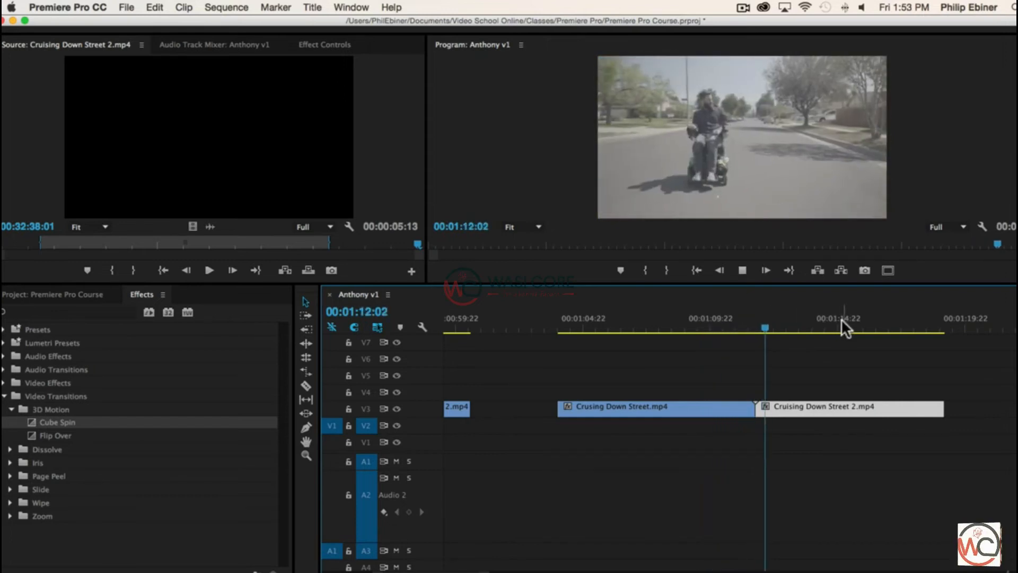
key(space)
Step: Try the Flip Over transition on the cut between the two street clips, preview it, and undo it
drag(53, 434, 751, 407)
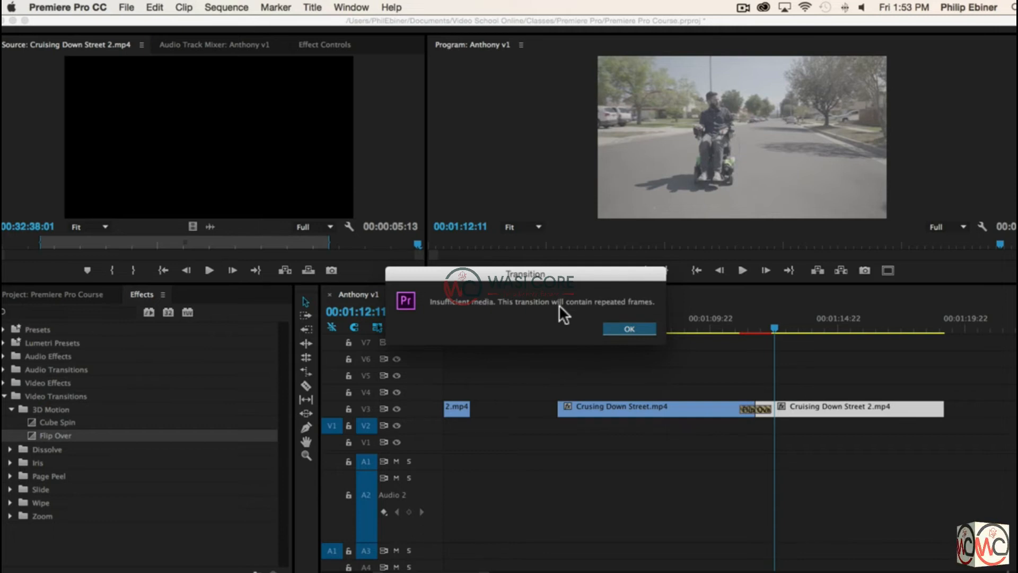
click(643, 326)
mouse_move(736, 326)
mouse_down()
mouse_move(785, 326)
mouse_move(723, 325)
mouse_up()
key(space)
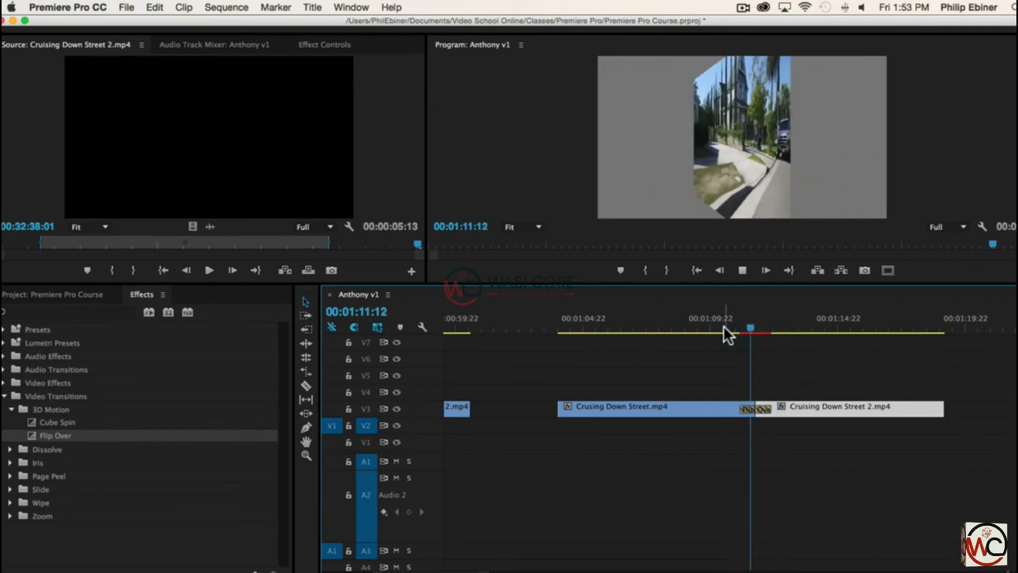
click(765, 327)
drag(765, 327, 763, 354)
key(super+z)
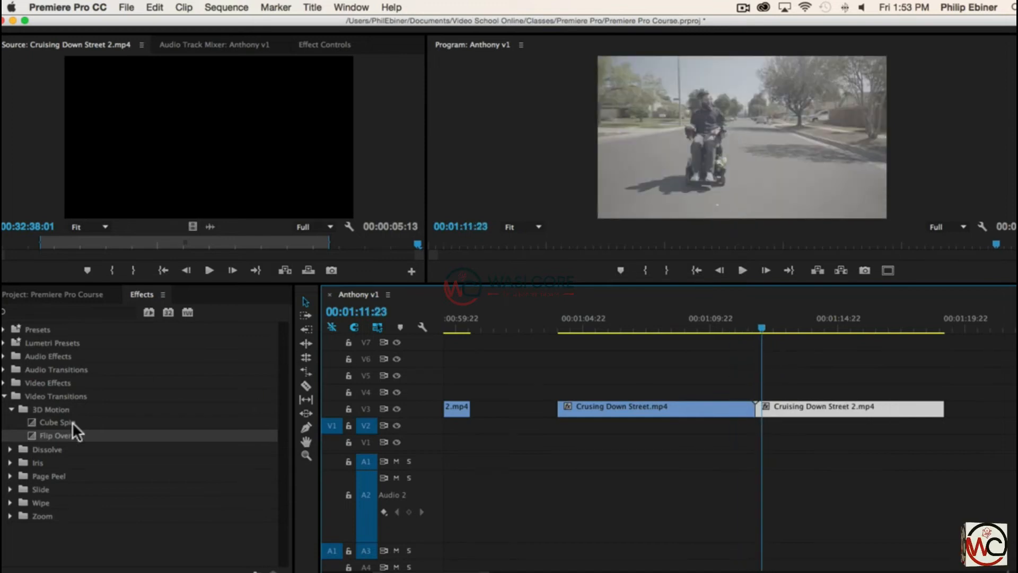
Step: Trim the end of Crusing Down Street.mp4 back to 00:01:09:07 and move Cruising Down Street 2.mp4 against it
drag(754, 411, 734, 410)
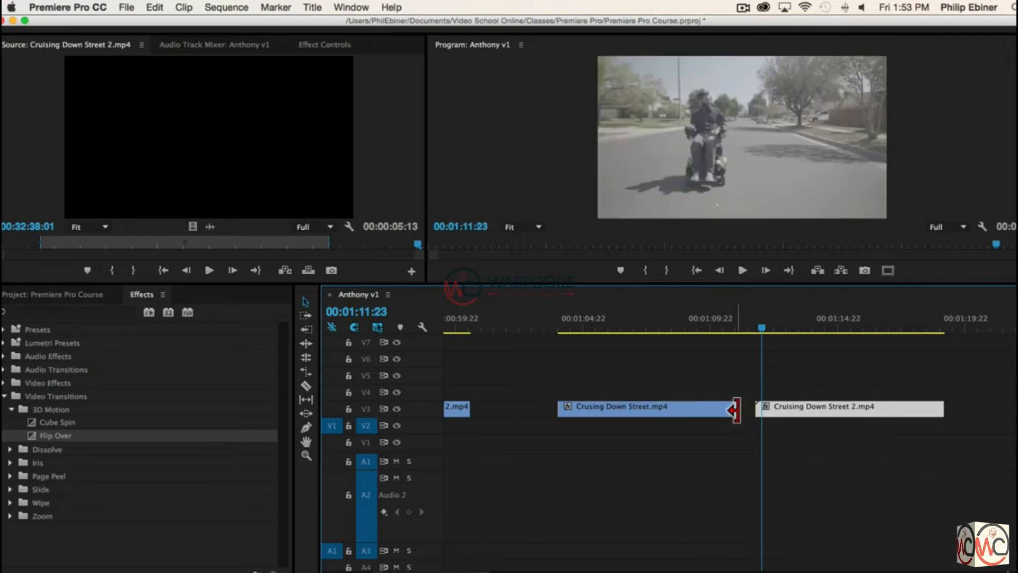
click(771, 406)
key(=)
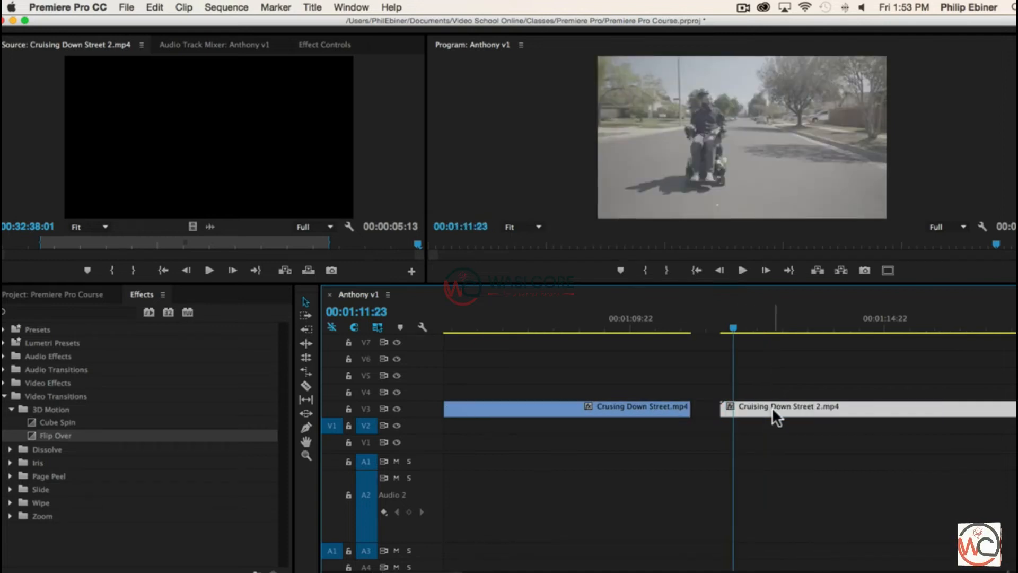
drag(690, 409, 624, 408)
drag(555, 324, 597, 348)
drag(612, 416, 597, 409)
drag(762, 406, 647, 412)
drag(606, 318, 526, 328)
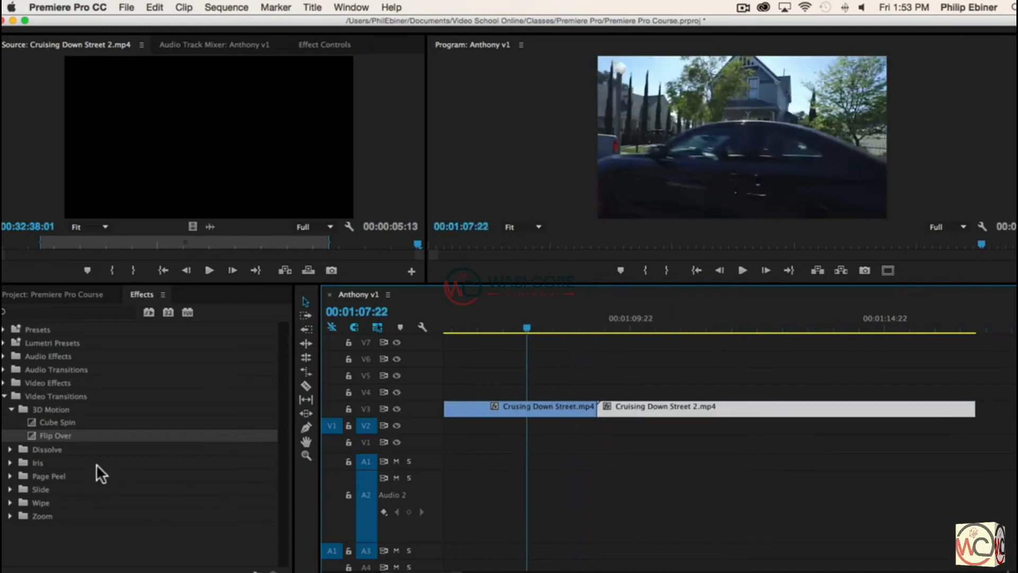
Step: Apply the Cross Dissolve transition to the start of Cruising Down Street 2.mp4
click(10, 449)
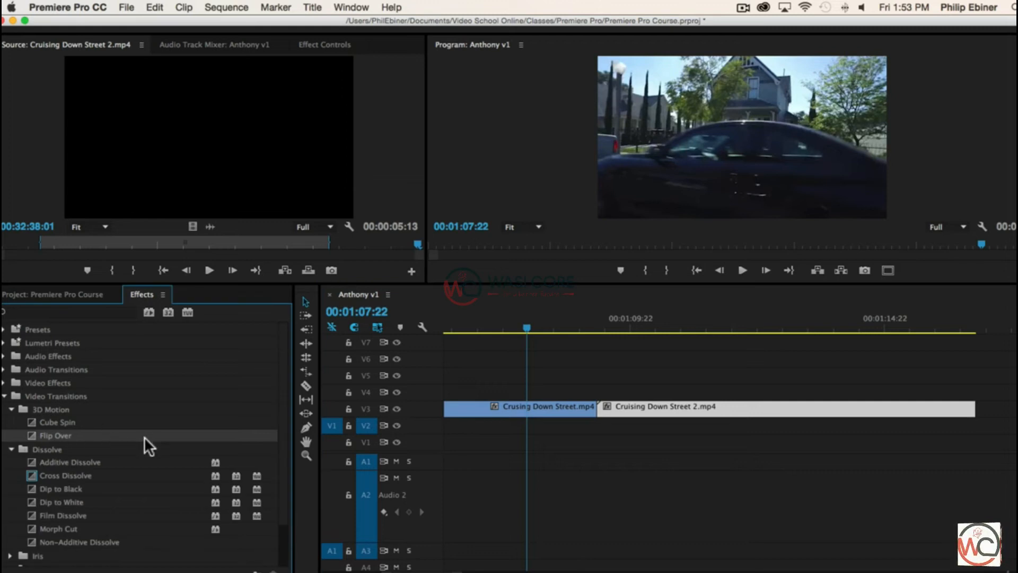
click(71, 472)
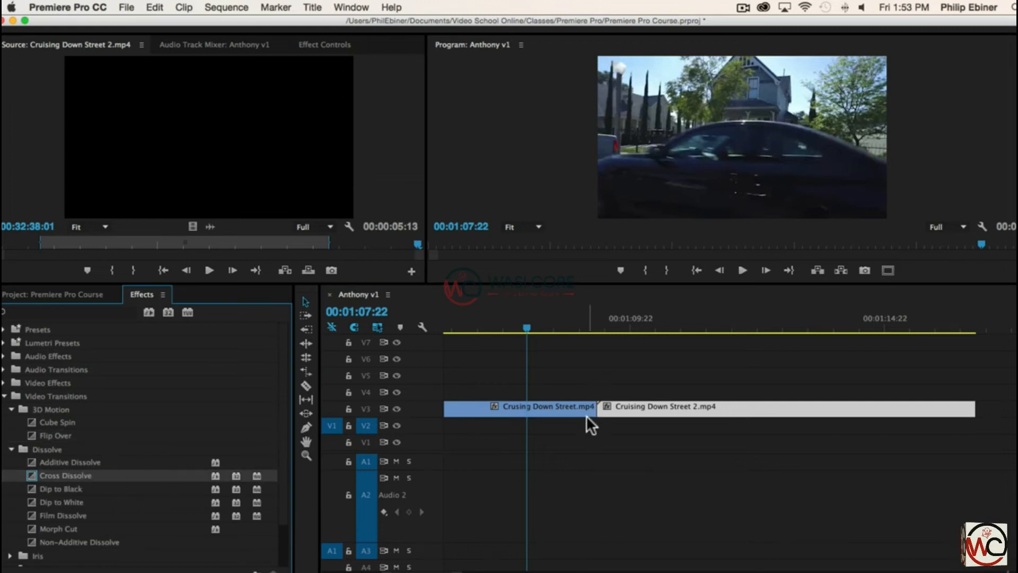
drag(66, 475, 621, 391)
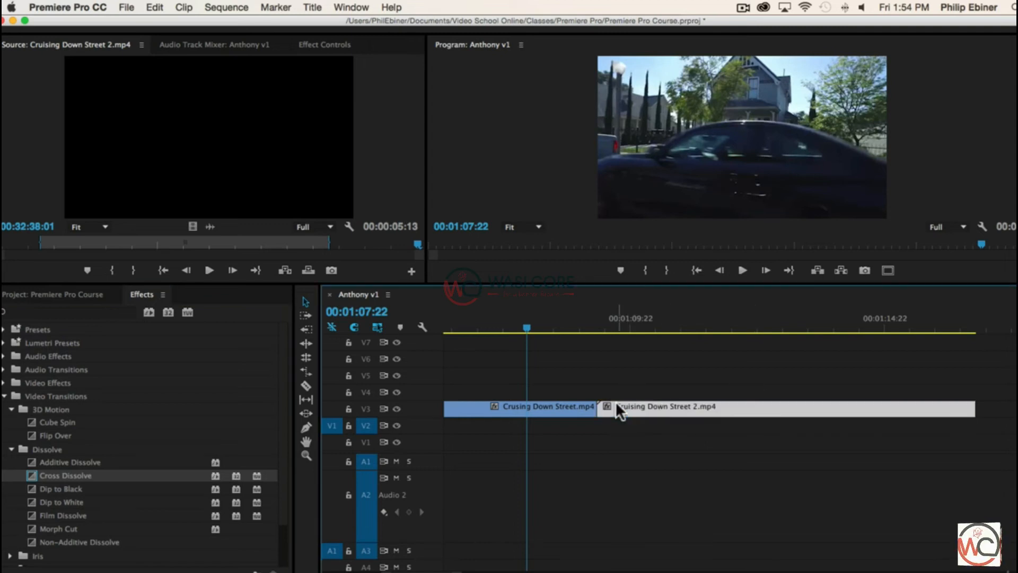
double_click(695, 405)
drag(68, 469, 614, 393)
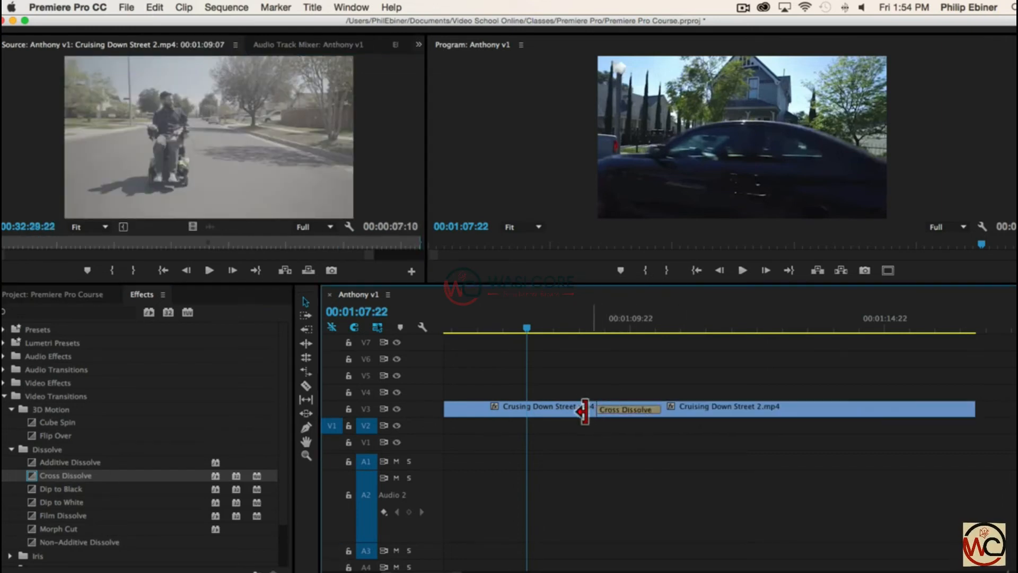
Step: Play back the Cross Dissolve between the two street clips and remove it from the cut
double_click(550, 406)
click(617, 372)
key(space)
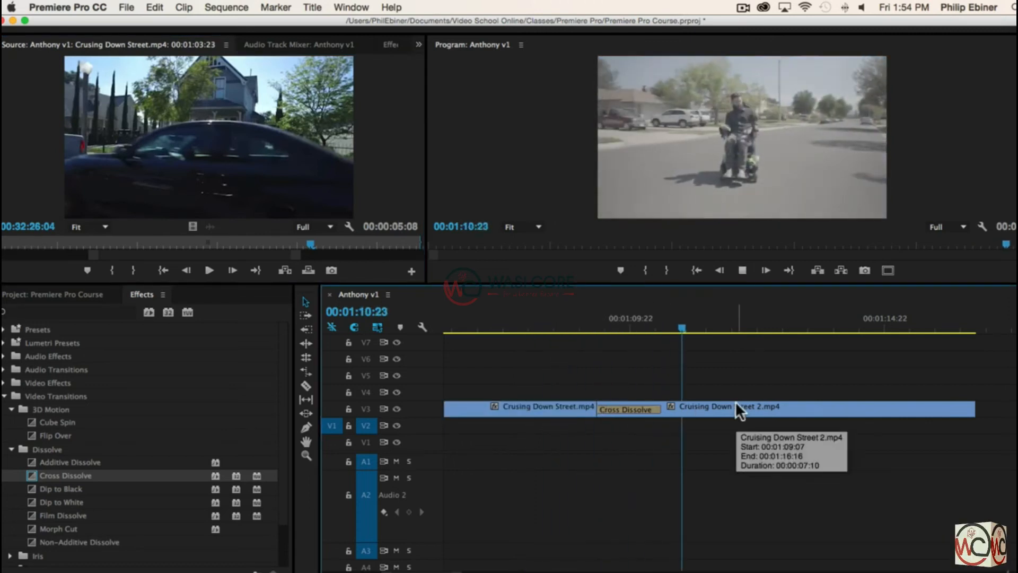
key(space)
drag(628, 408, 589, 400)
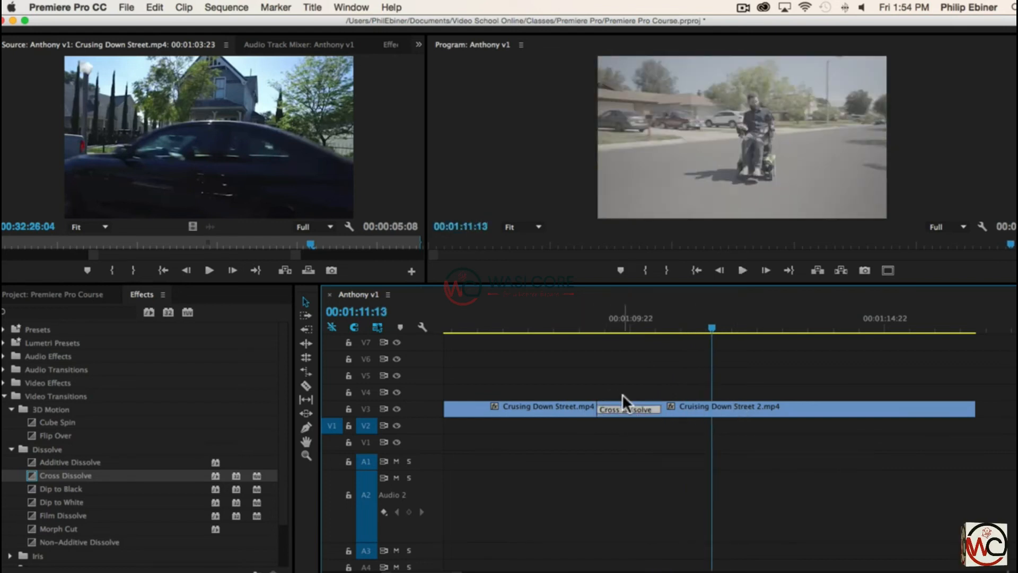
key(Delete)
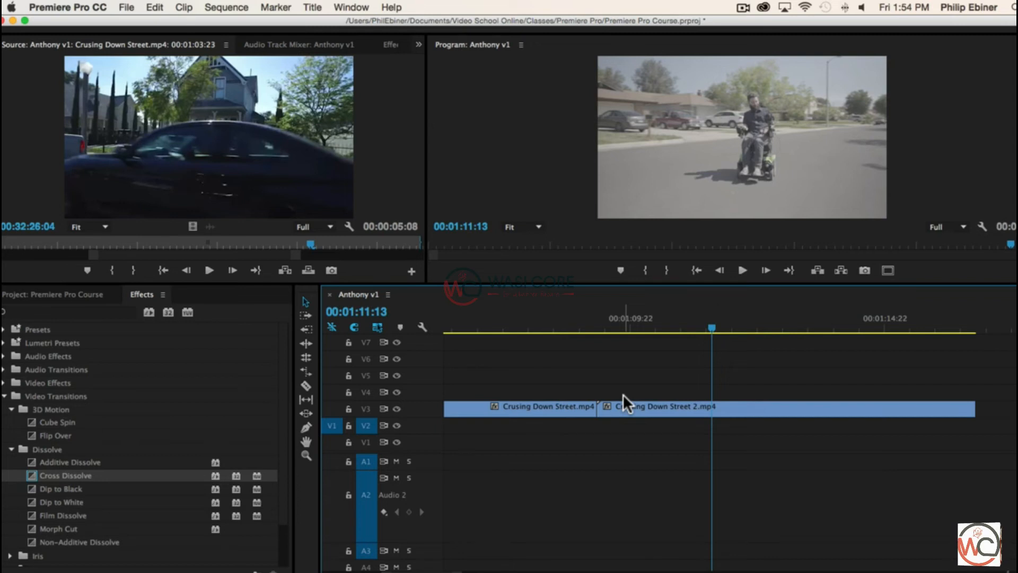
Step: Trim about half a second off the start of Cruising Down Street 2.mp4 and close the gap before it
key(minus)
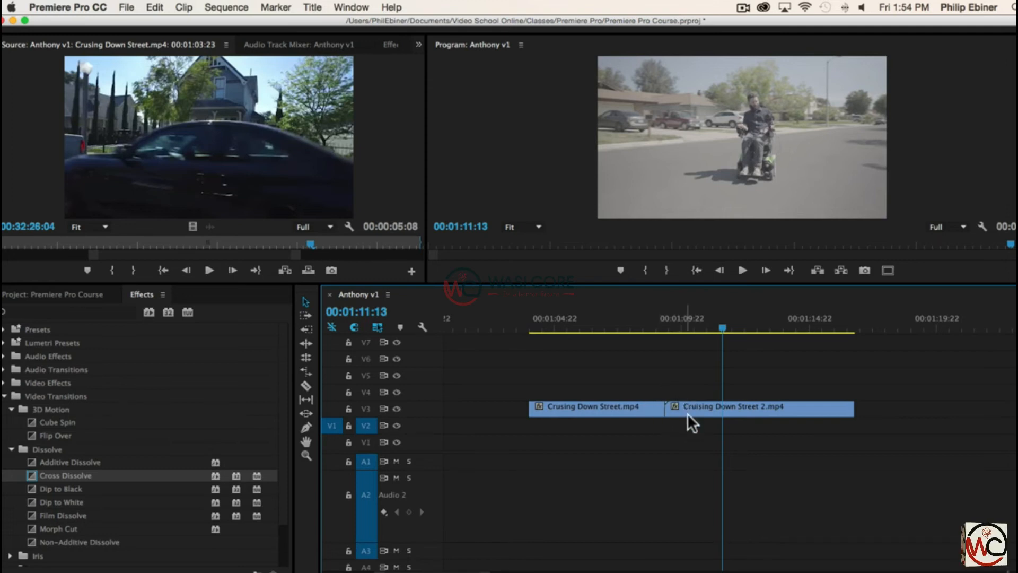
mouse_move(671, 408)
mouse_down()
mouse_move(705, 406)
mouse_move(683, 409)
mouse_up()
click(677, 384)
click(667, 317)
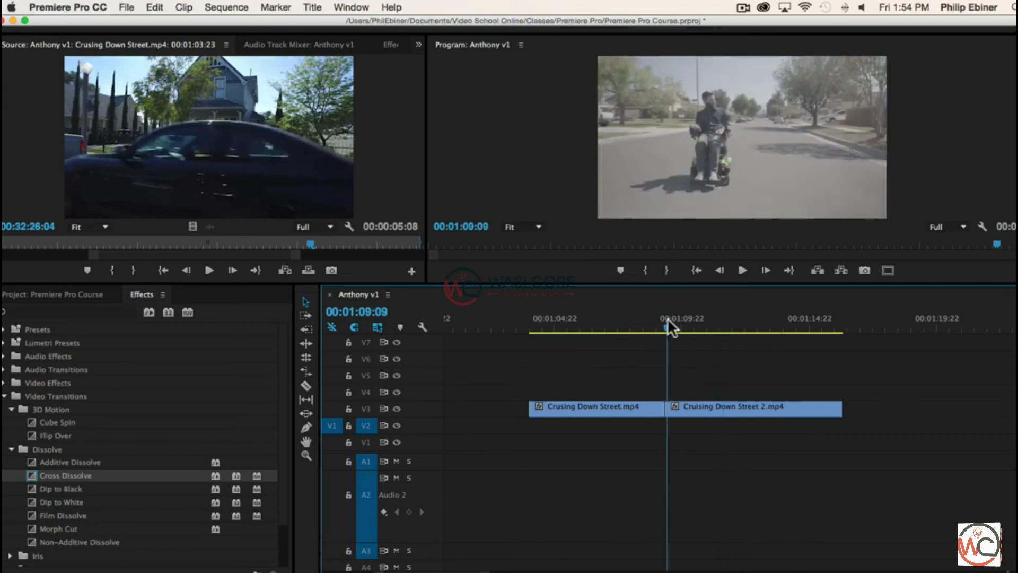
Step: Extend the end of Crusing Down Street.mp4 to a clip length of 00:00:07:07 and place Cruising Down Street 2.mp4 directly after it
key(=)
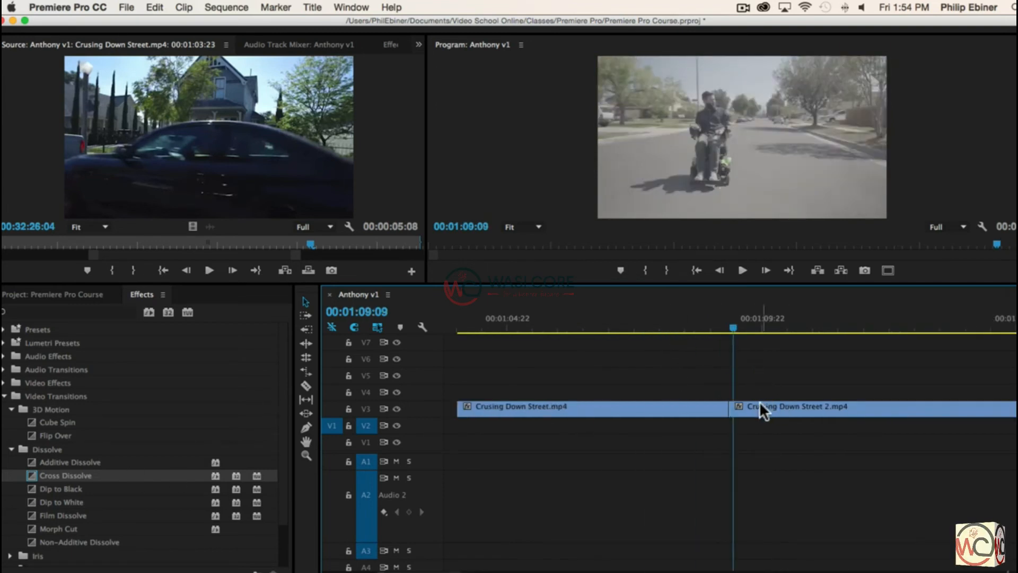
key(minus)
drag(737, 408, 780, 409)
drag(842, 411, 800, 414)
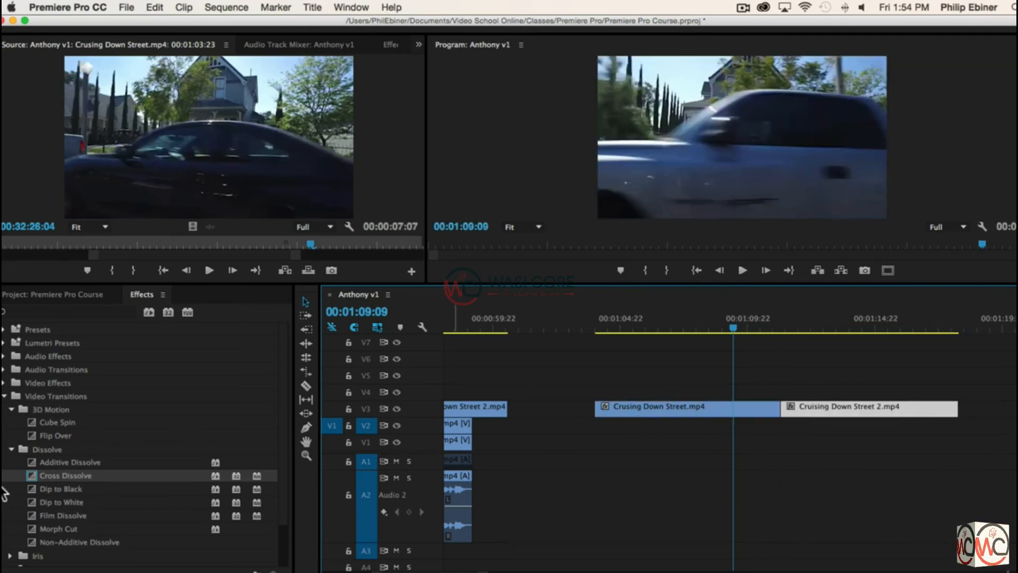
Step: Apply the Cross Dissolve transition centred on the cut between Crusing Down Street.mp4 and Cruising Down Street 2.mp4 and inspect it in the timeline
drag(49, 474, 937, 405)
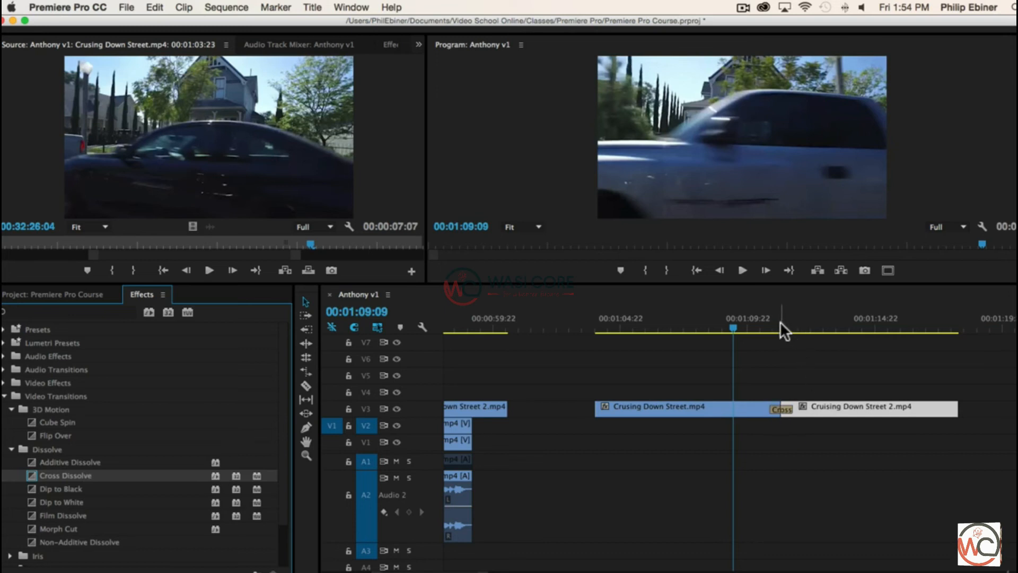
click(781, 322)
key(=)
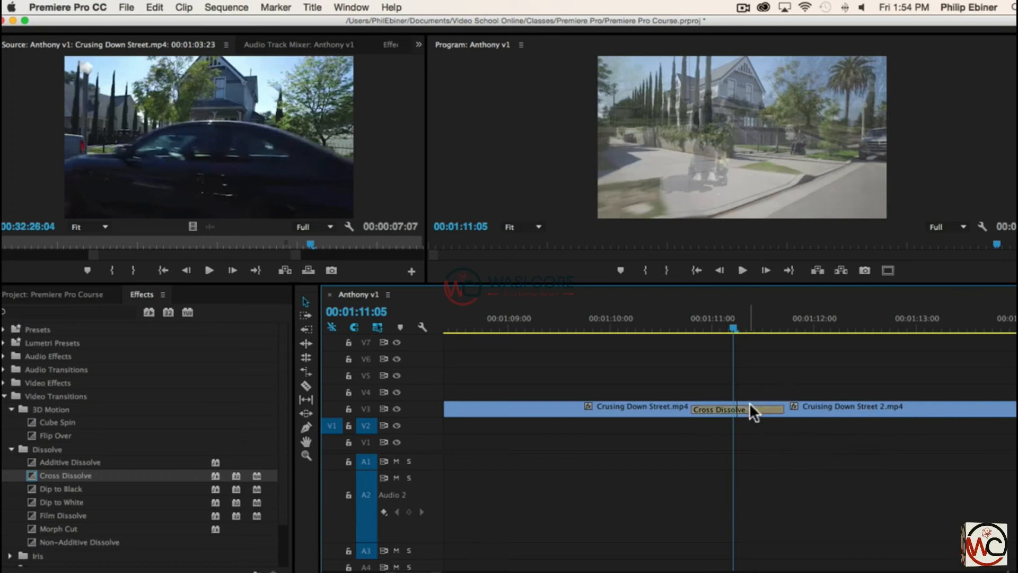
key(-)
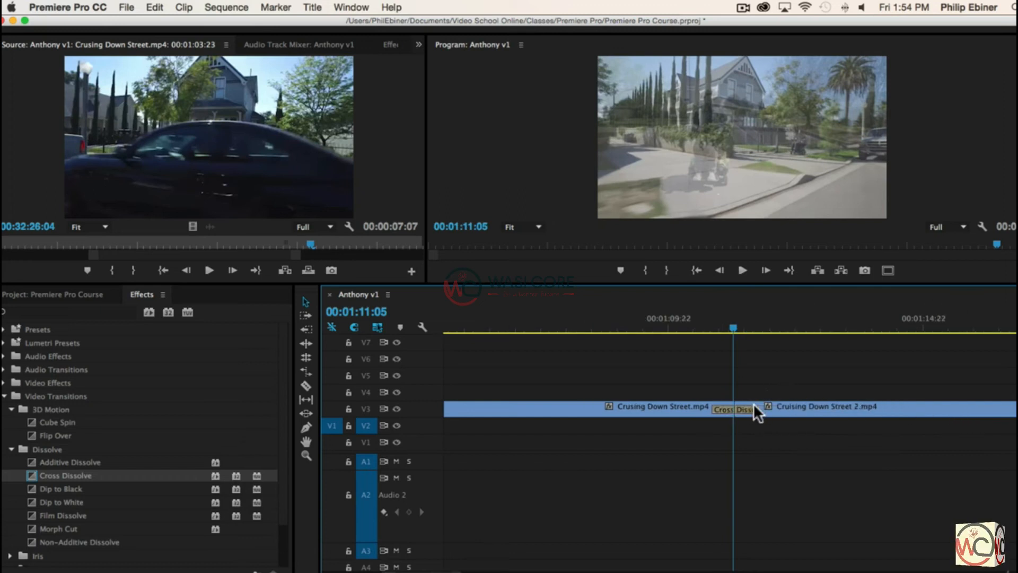
click(821, 410)
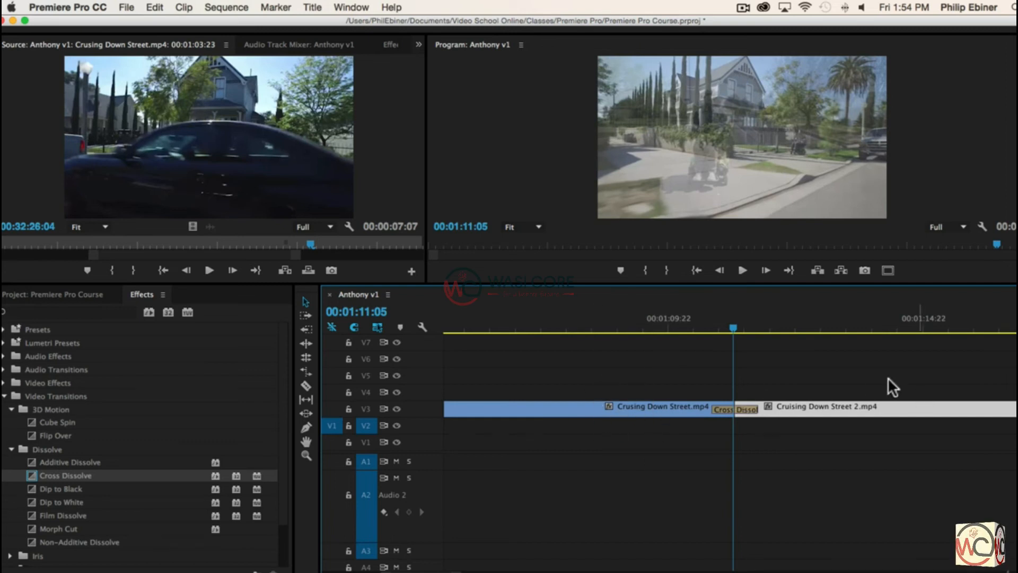
click(749, 404)
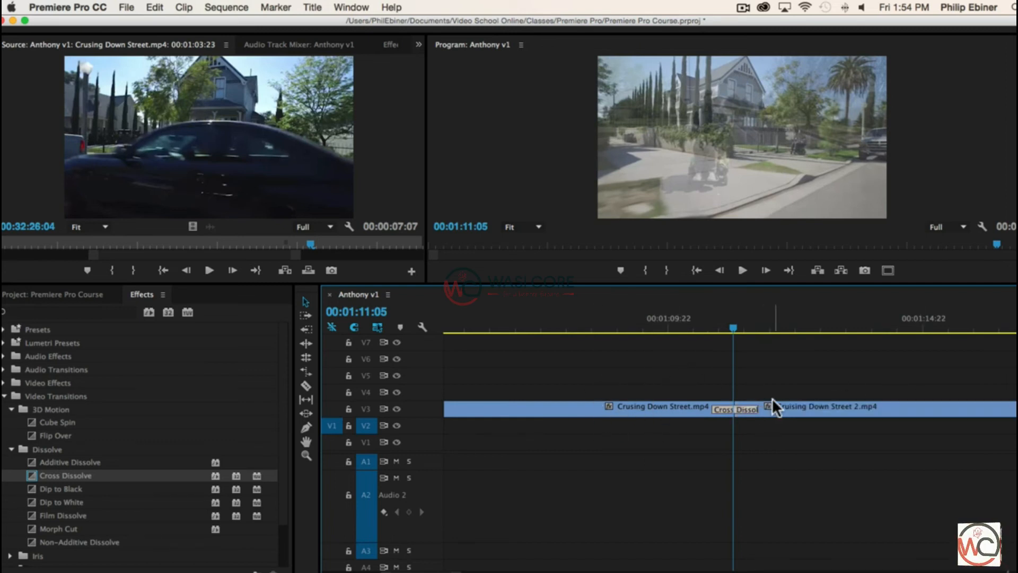
Step: Remove the Cross Dissolve from the cut and shorten the two street clips to about 3 seconds each, placed back to back
drag(741, 408, 922, 409)
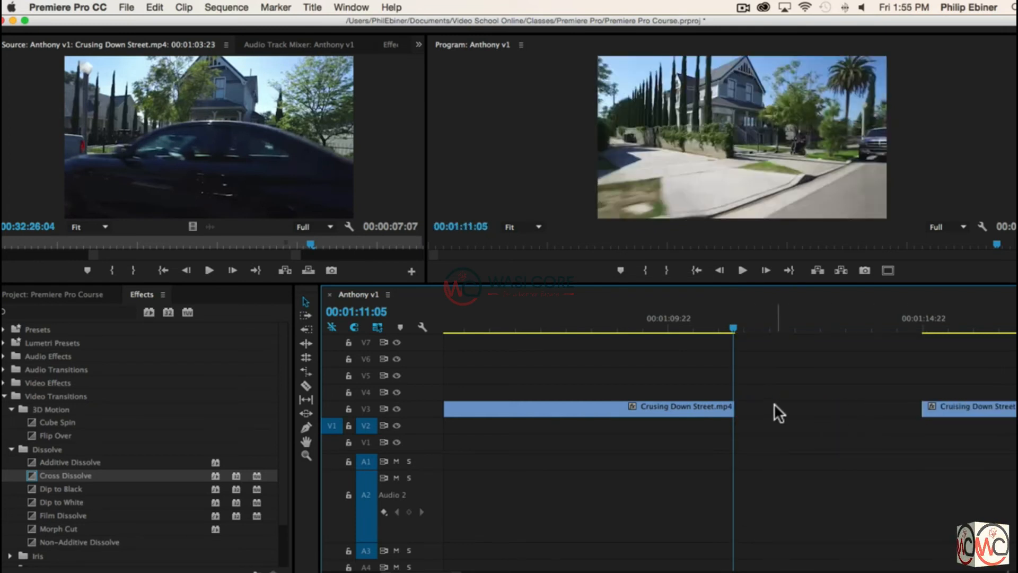
drag(733, 406, 711, 411)
drag(963, 407, 789, 396)
Step: Apply a Cross Dissolve stretched over nearly the full length of both shortened street clips and preview the long blend
drag(79, 476, 891, 409)
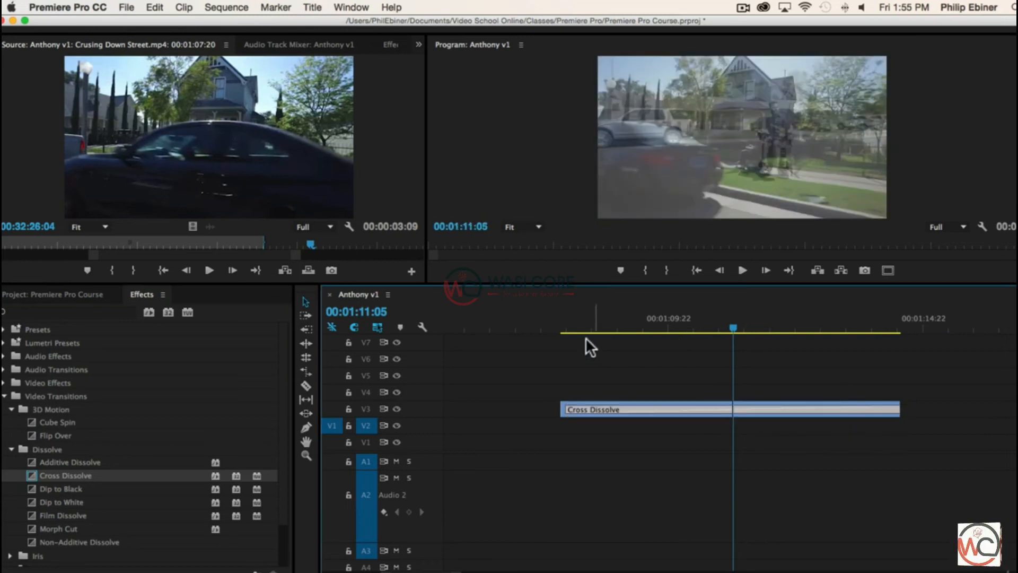
click(572, 327)
key(space)
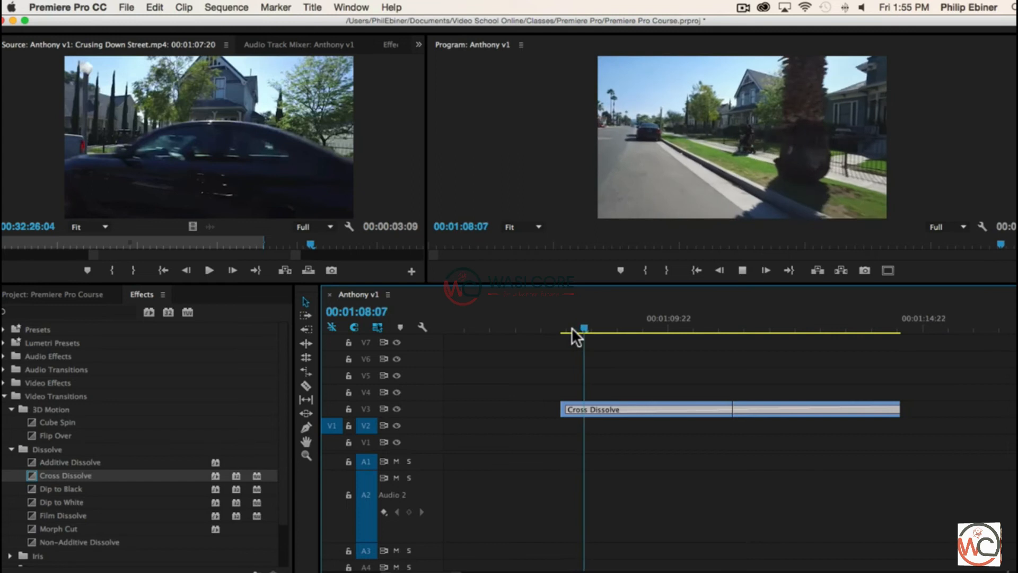
key(space)
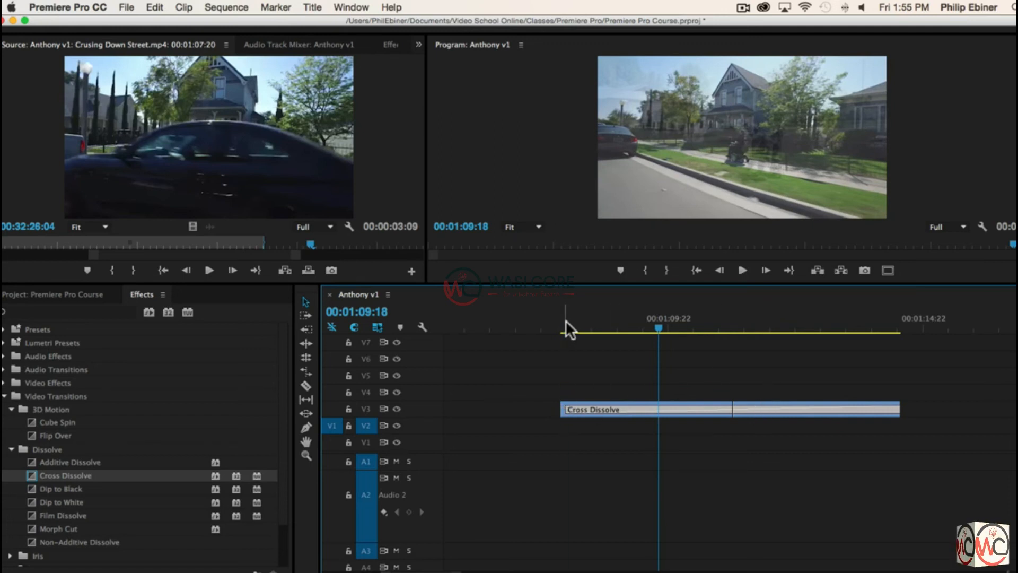
drag(565, 319, 897, 338)
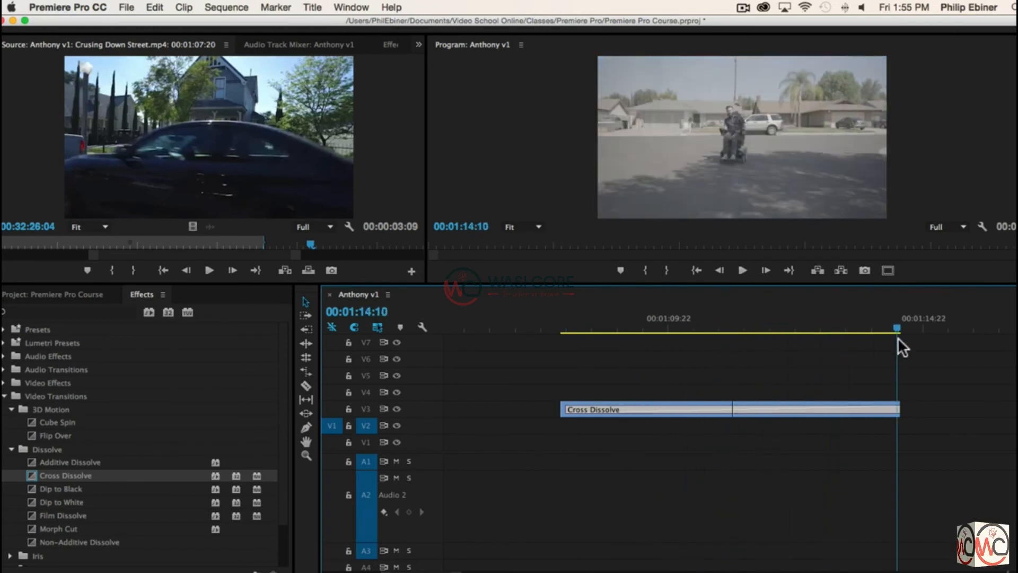
click(891, 410)
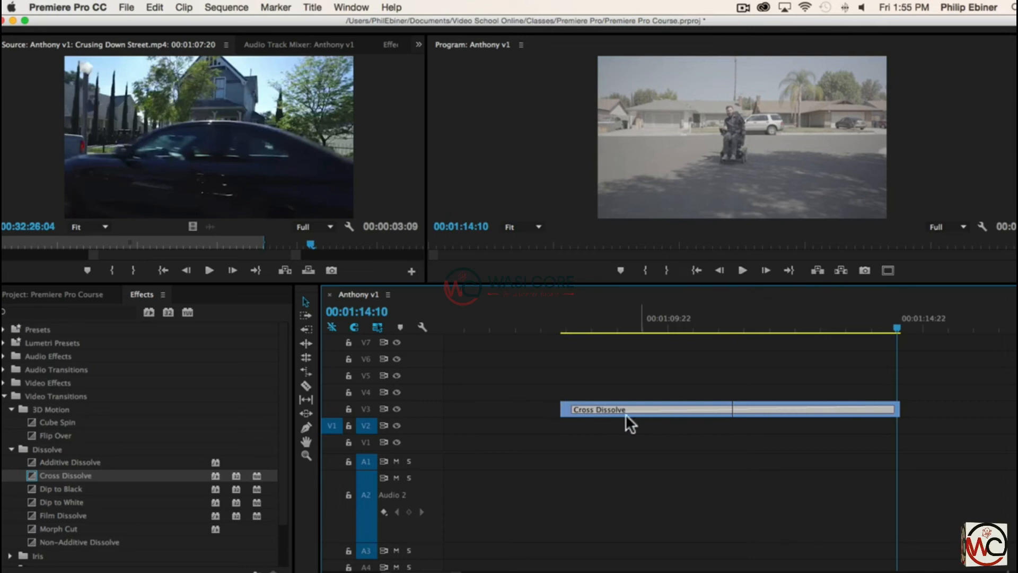
drag(884, 327, 743, 328)
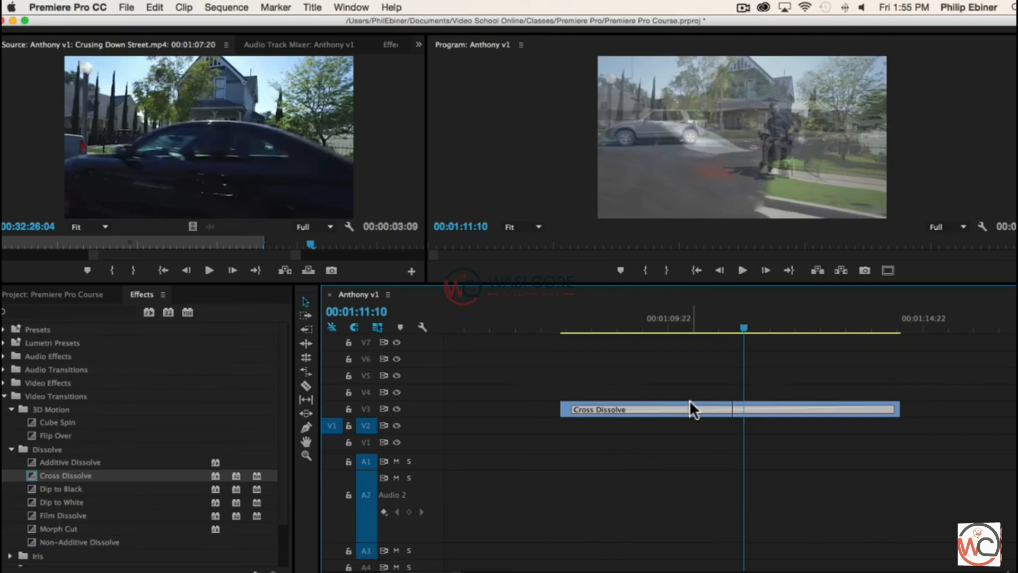
Step: Delete the long Cross Dissolve and re-extend the clips, with Crusing Down Street.mp4 at 00:00:05:20 and Cruising Down Street 2.mp4 directly after it
key(Delete)
drag(762, 407, 957, 409)
drag(640, 411, 859, 408)
drag(769, 411, 854, 410)
drag(775, 412, 713, 419)
drag(893, 402, 856, 405)
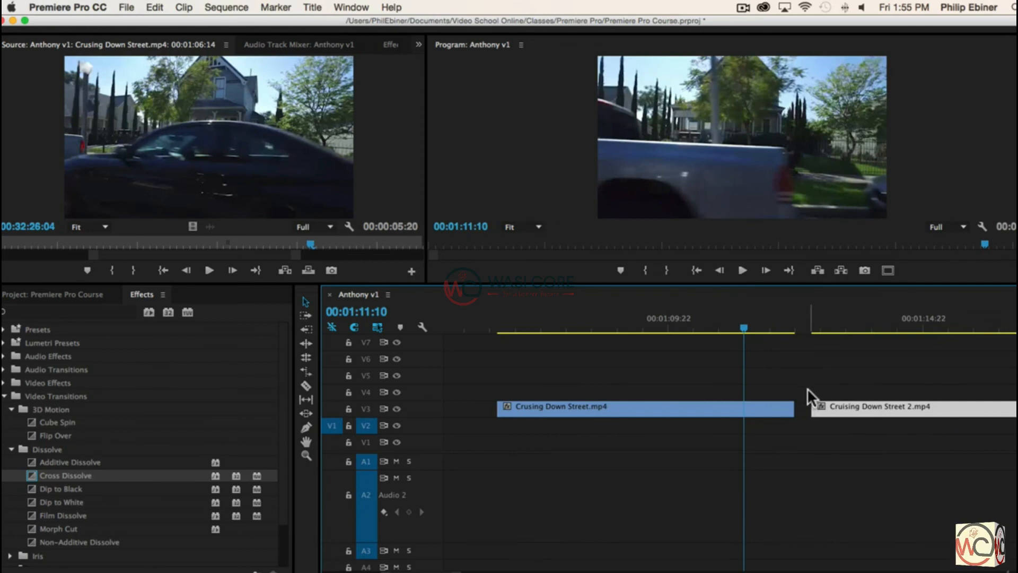
click(825, 405)
drag(865, 406, 848, 402)
drag(775, 329, 754, 329)
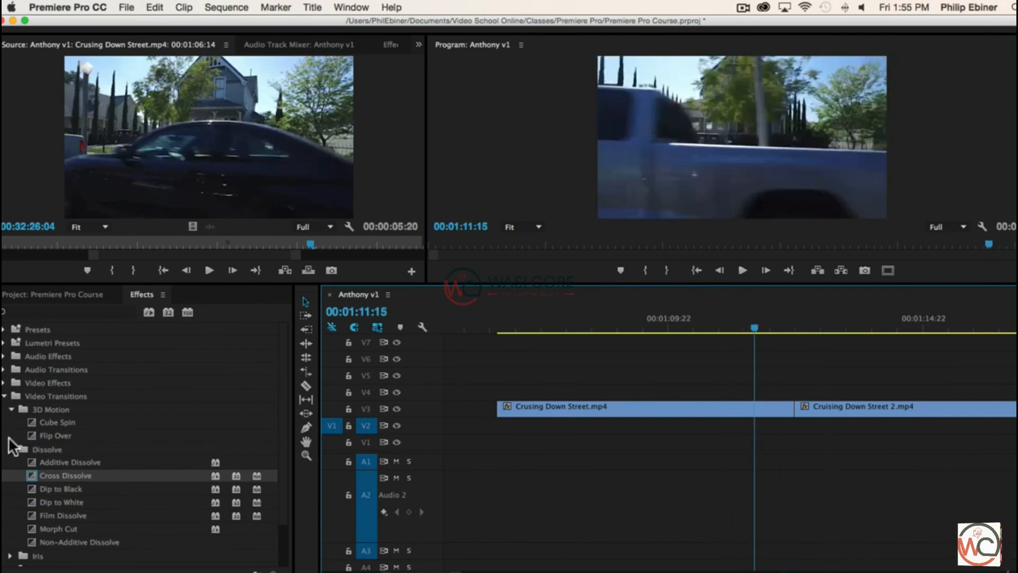
Step: Apply the Push transition from the Slide group to the start of Cruising Down Street 2.mp4 and play it back
click(11, 449)
click(10, 489)
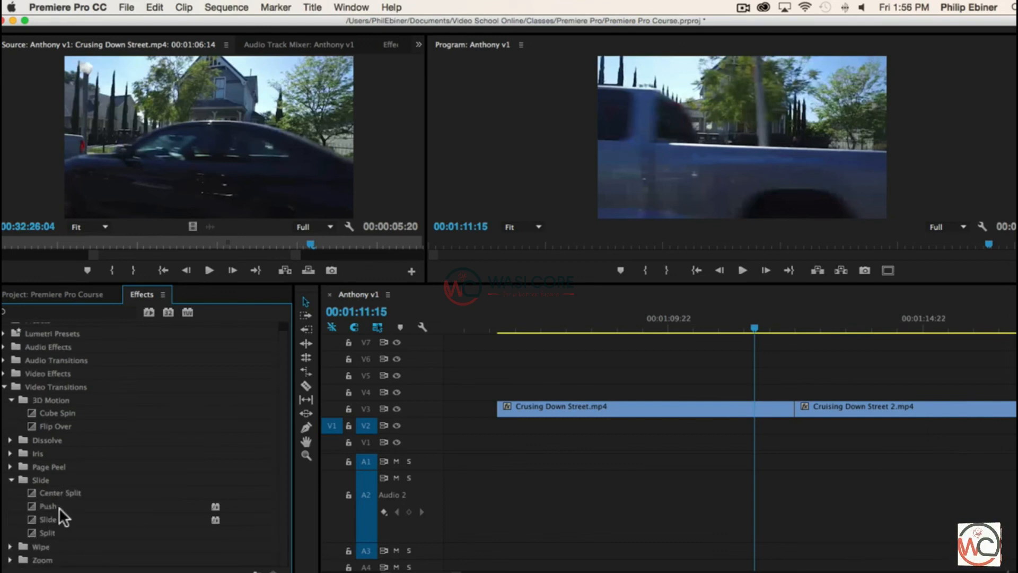
drag(49, 505, 792, 406)
key(space)
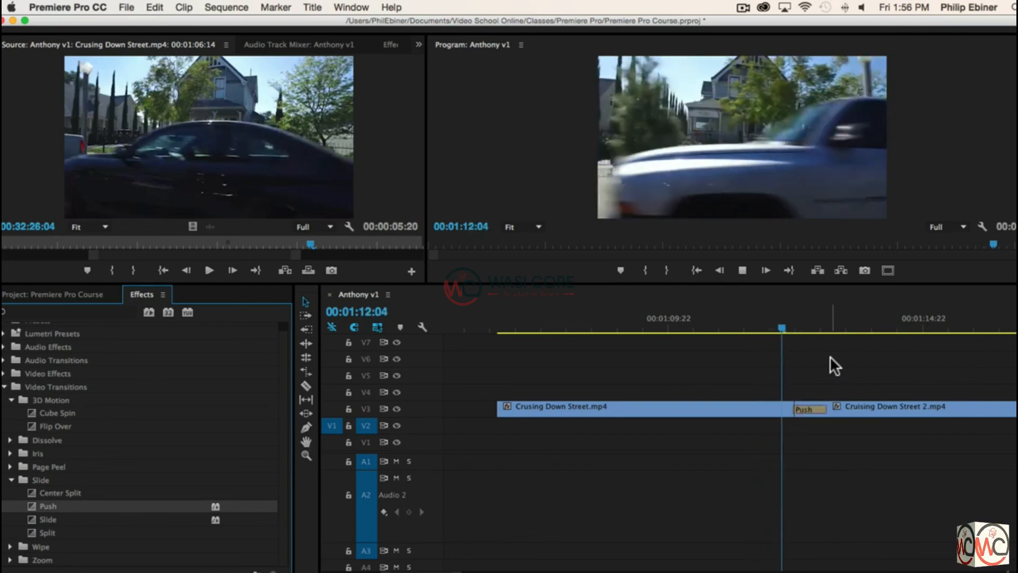
key(space)
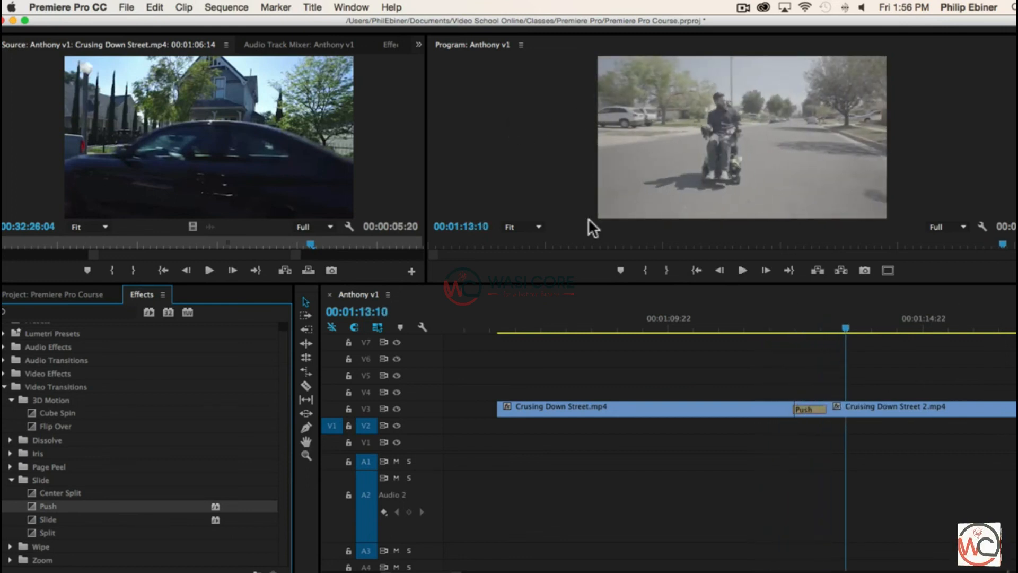
Step: Set the Push transition's direction to run from bottom to top in its effect settings and play back the result
mouse_move(812, 319)
mouse_down()
mouse_move(772, 326)
mouse_move(839, 326)
mouse_move(782, 325)
mouse_move(811, 327)
mouse_up()
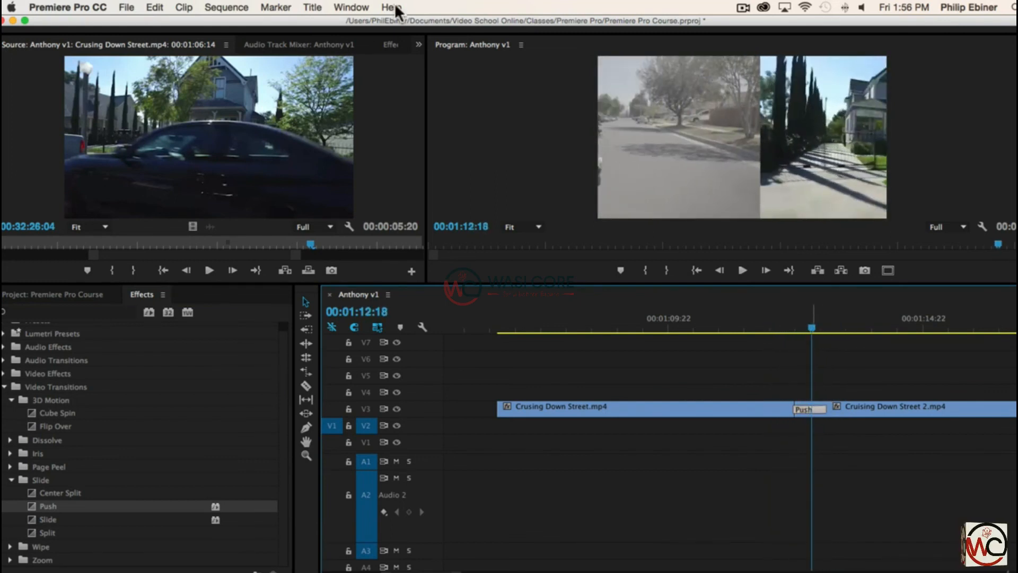
click(387, 43)
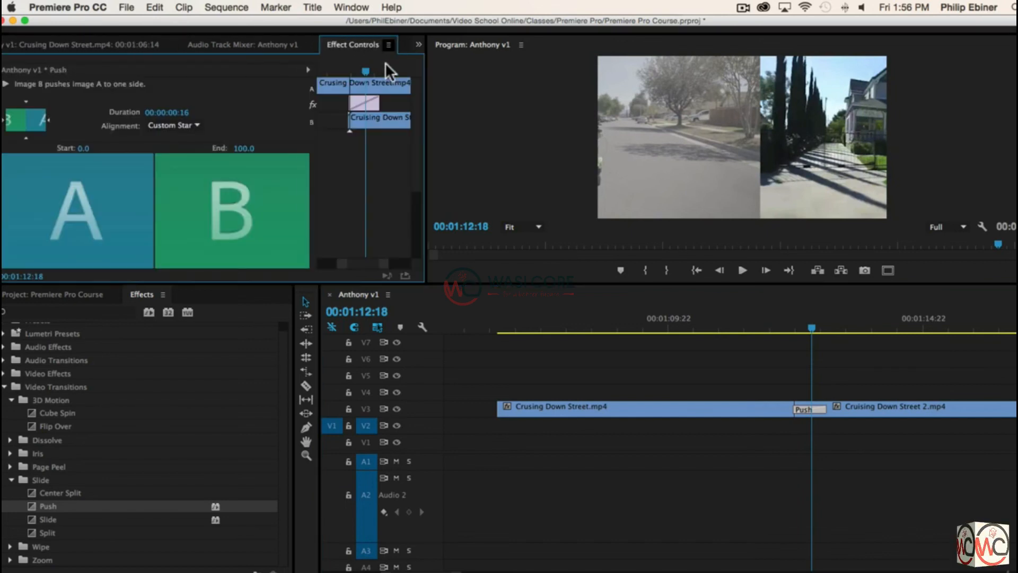
drag(318, 283, 312, 345)
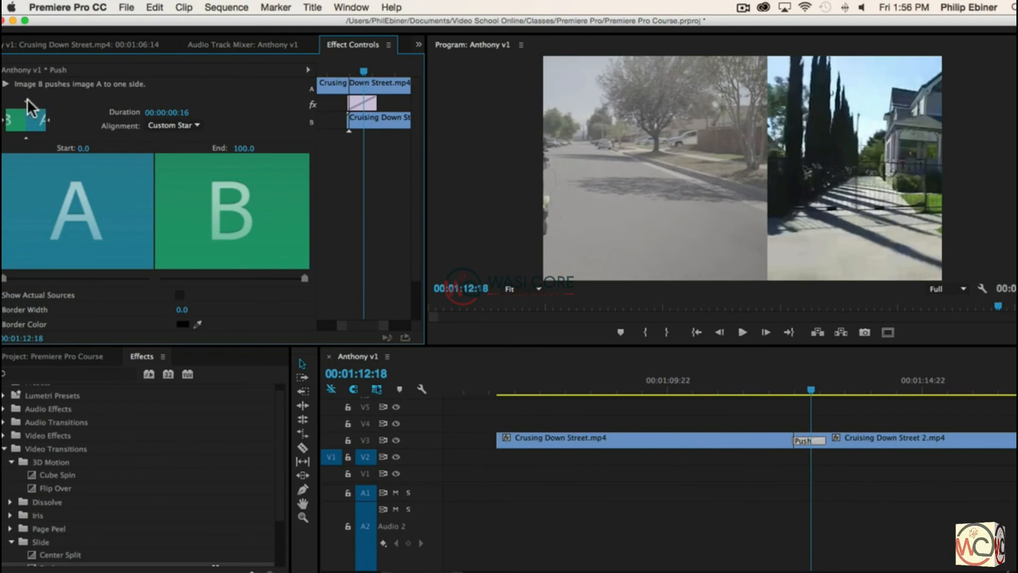
drag(202, 342, 199, 360)
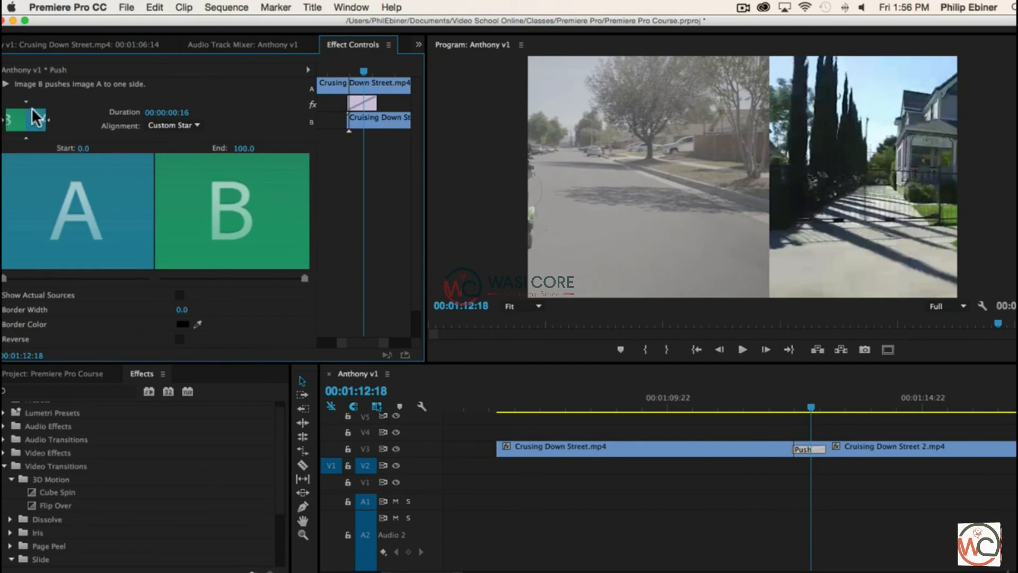
click(25, 135)
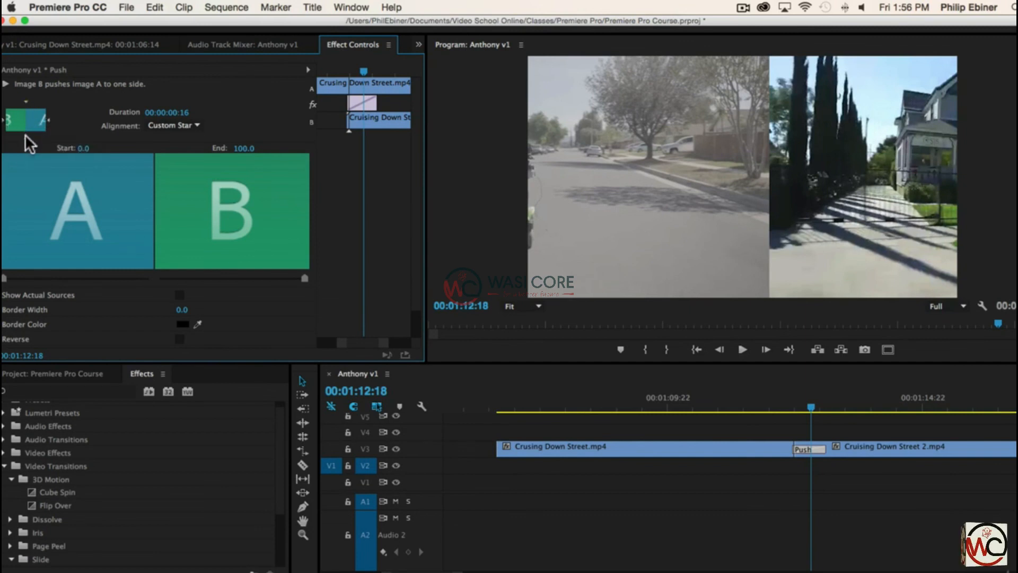
click(778, 399)
key(space)
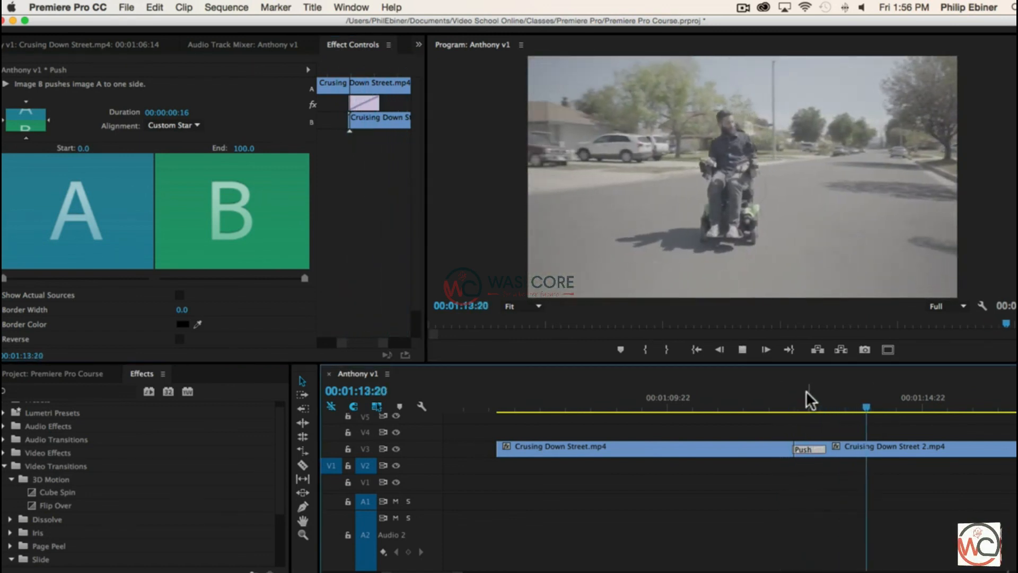